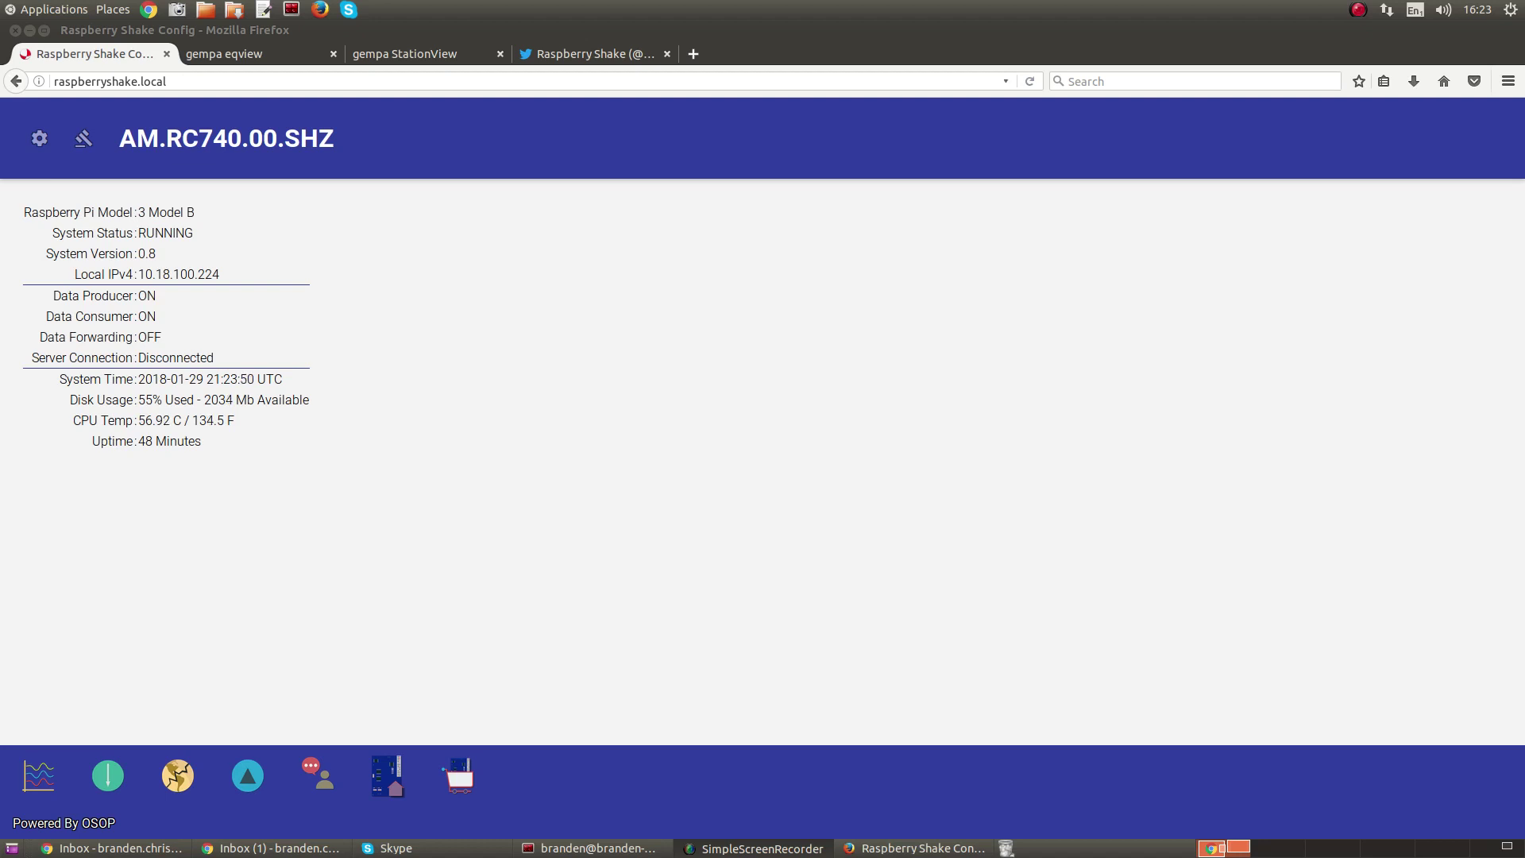
# - Bring the browser showing the raspberryshake.local status page into focus
pyautogui.hotkey('alt', 'Tab')
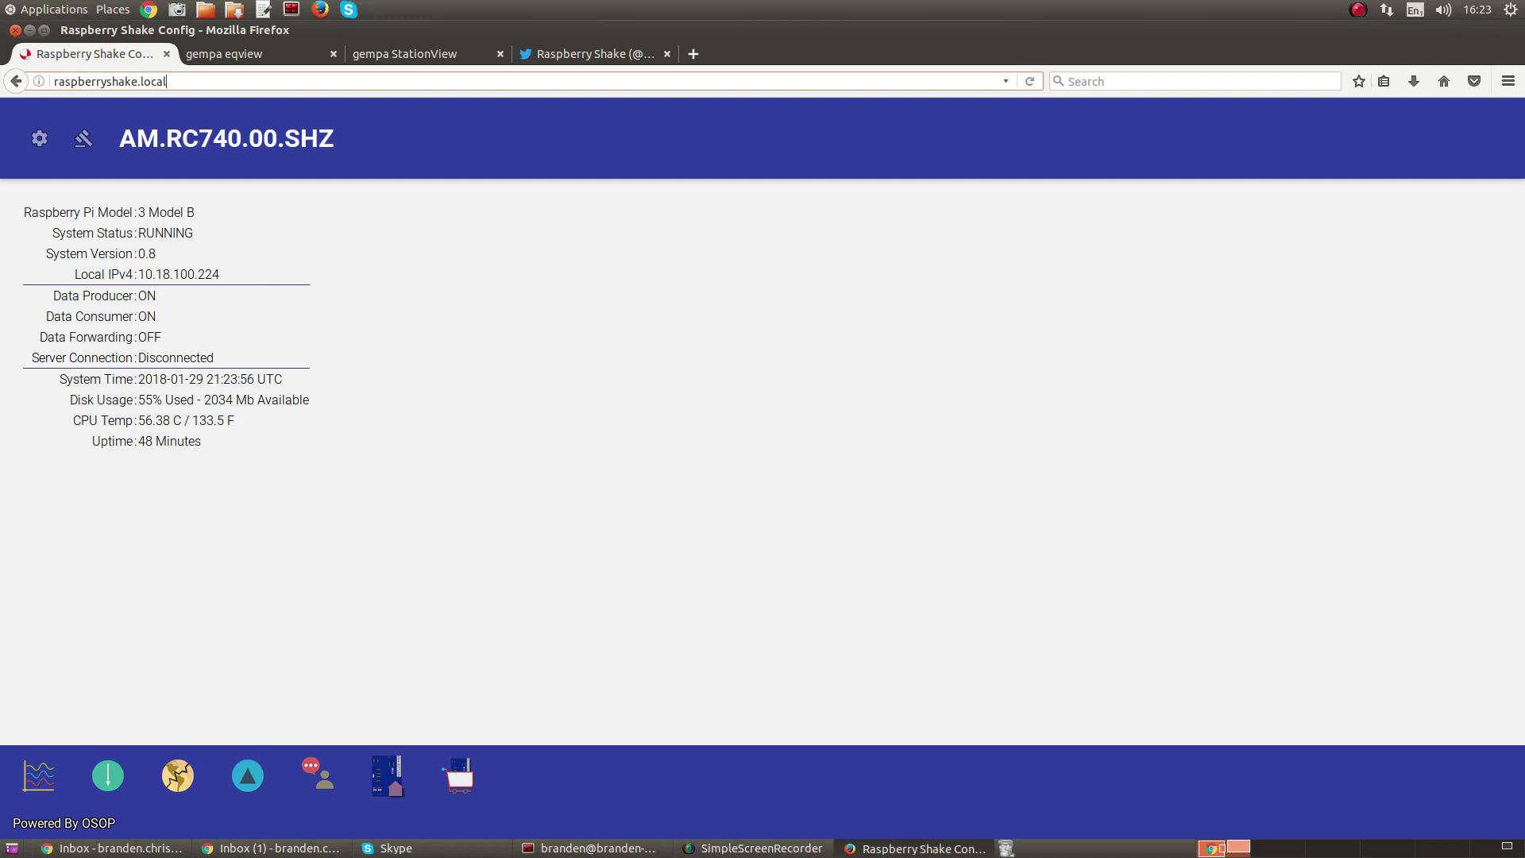
pyautogui.hotkey('ctrl', 'a')
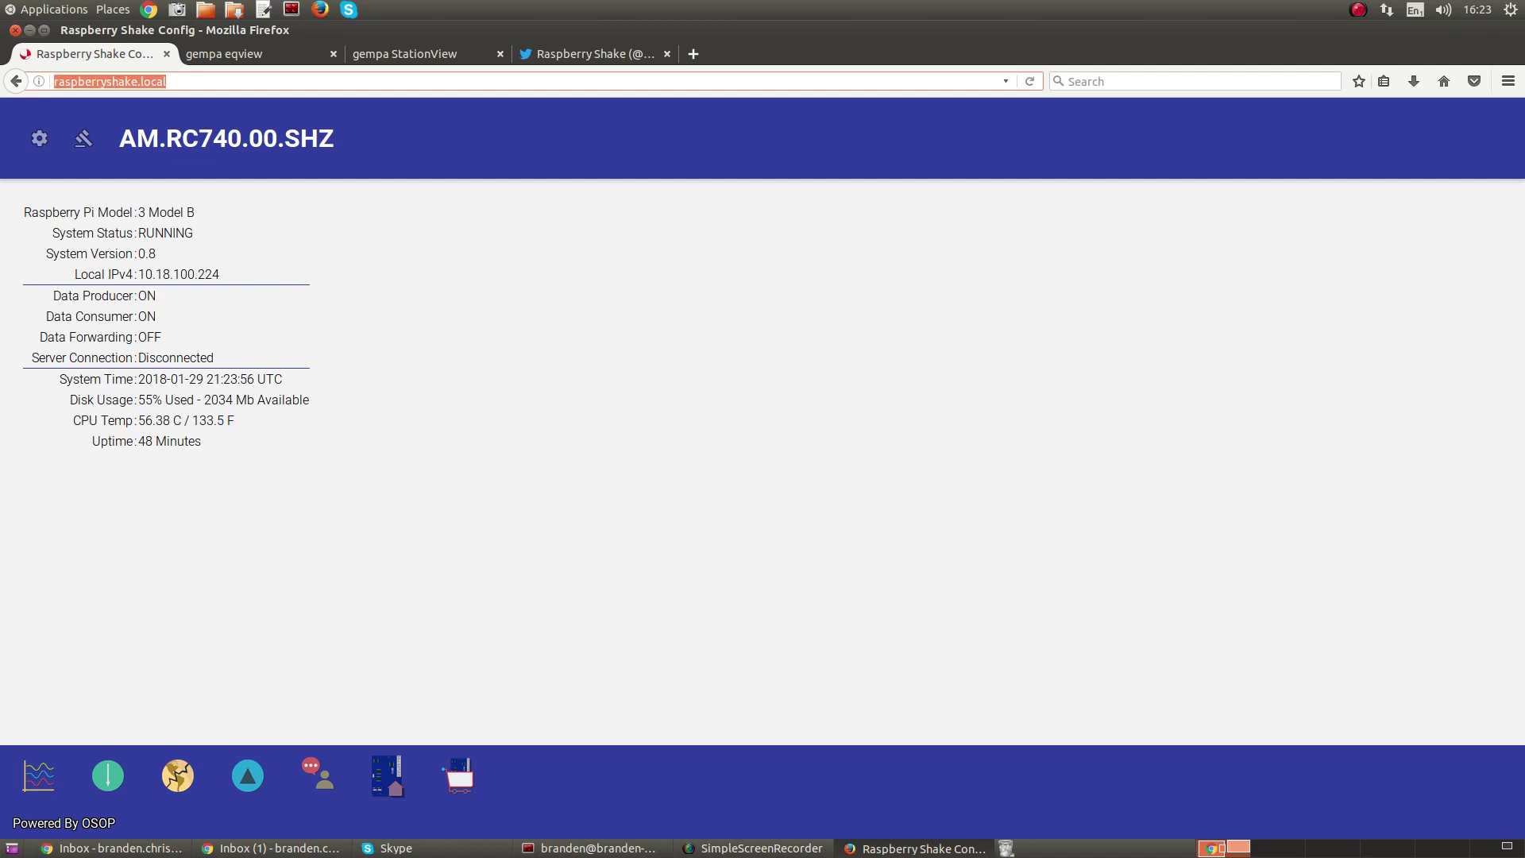
pyautogui.click(53, 81)
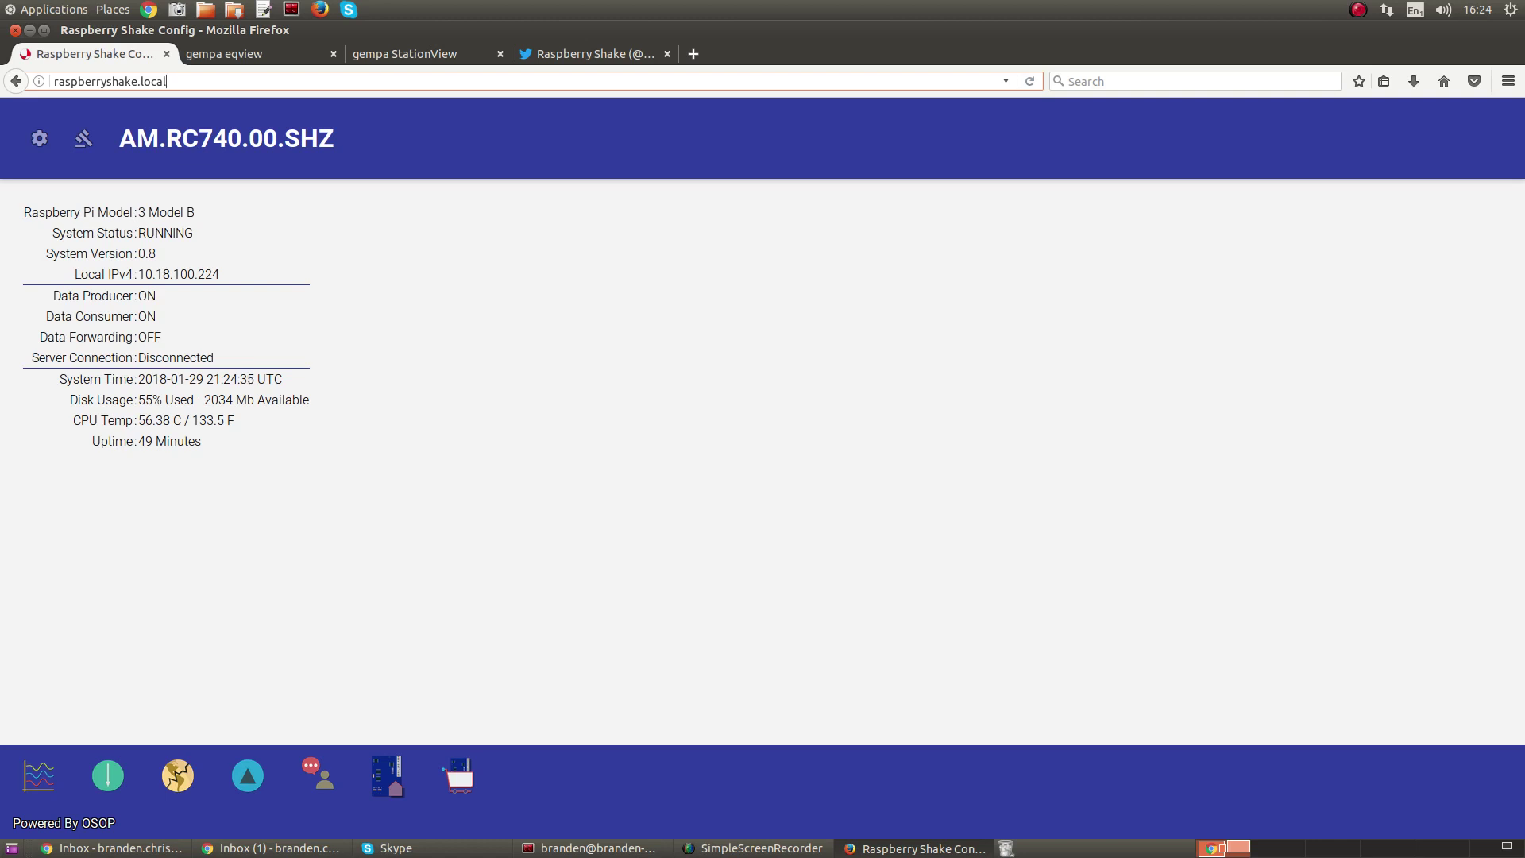
# - Highlight system version 0.8, IPv4 10.18.100.224, the forwarding and connection status, and UTC time
pyautogui.doubleClick(147, 253)
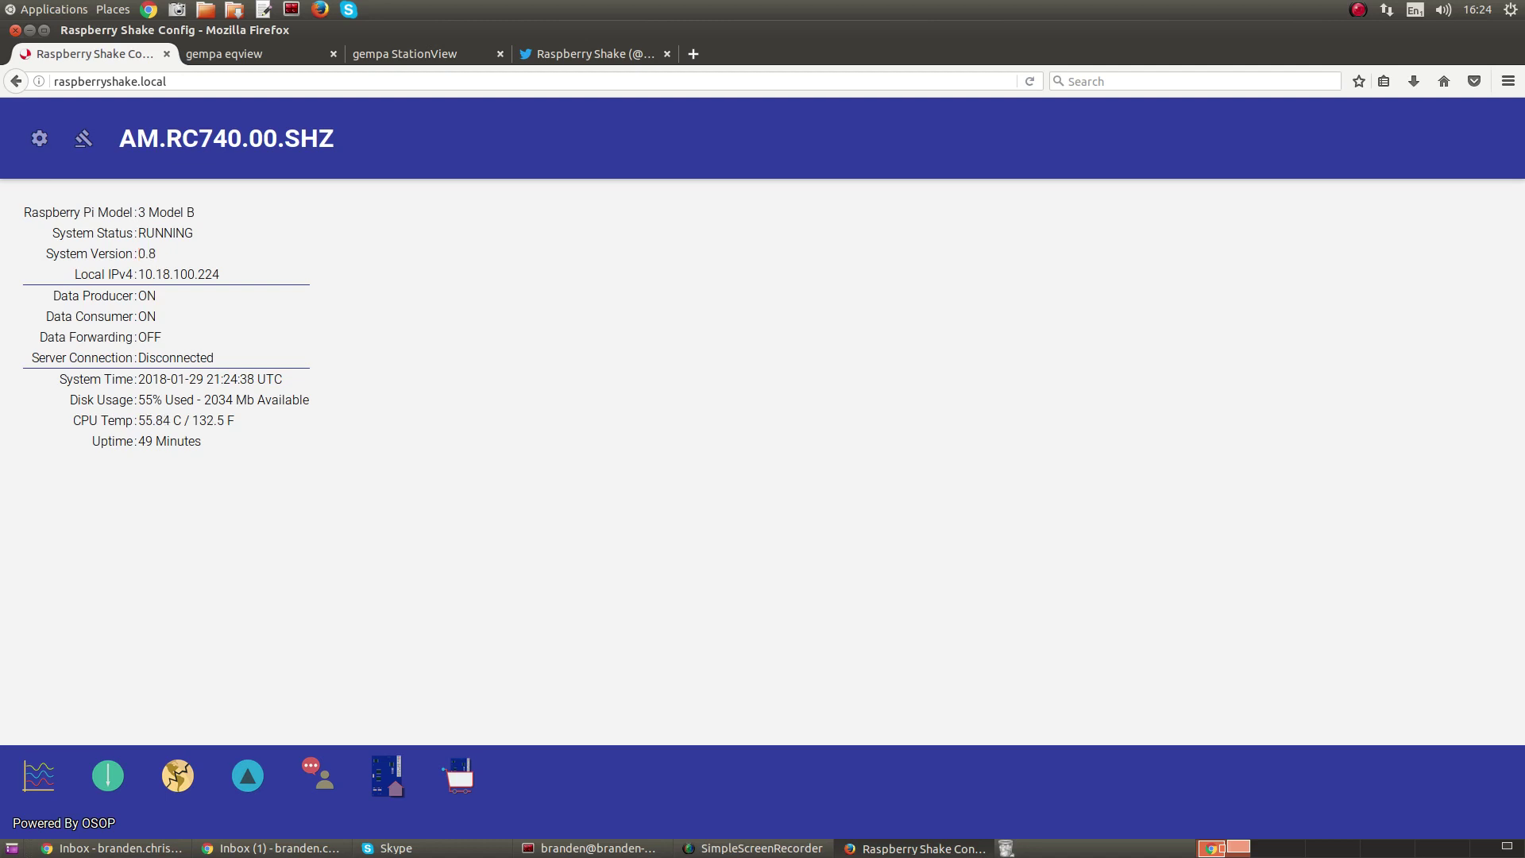
pyautogui.moveTo(224, 274); pyautogui.dragTo(138, 274)
pyautogui.moveTo(215, 357); pyautogui.dragTo(39, 337)
pyautogui.moveTo(257, 379); pyautogui.dragTo(283, 379)
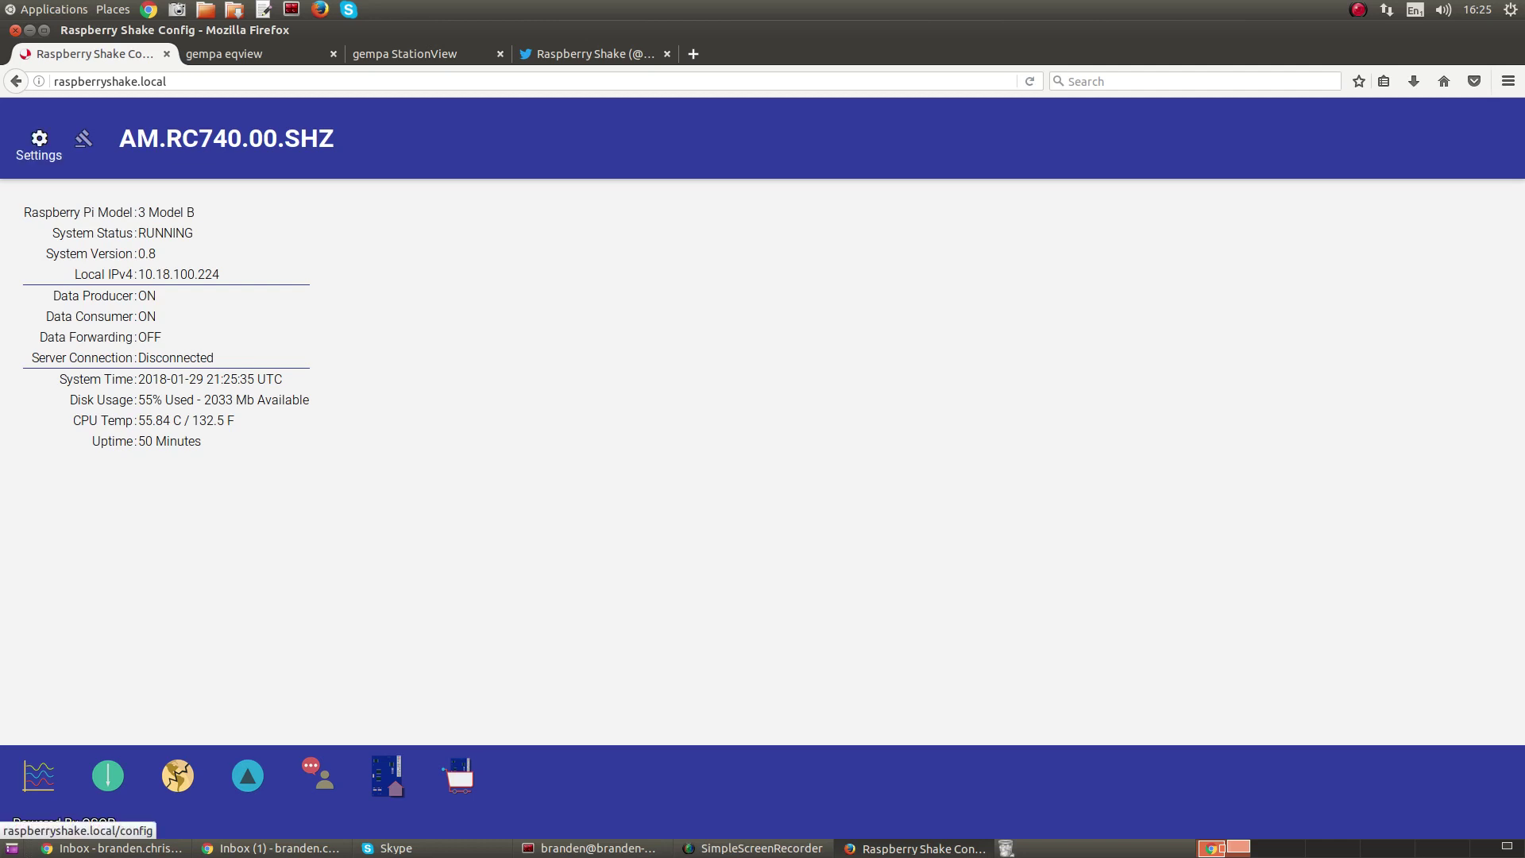
# - Open the station settings and turn on forwarding data to the Raspberry Shake server
pyautogui.click(39, 141)
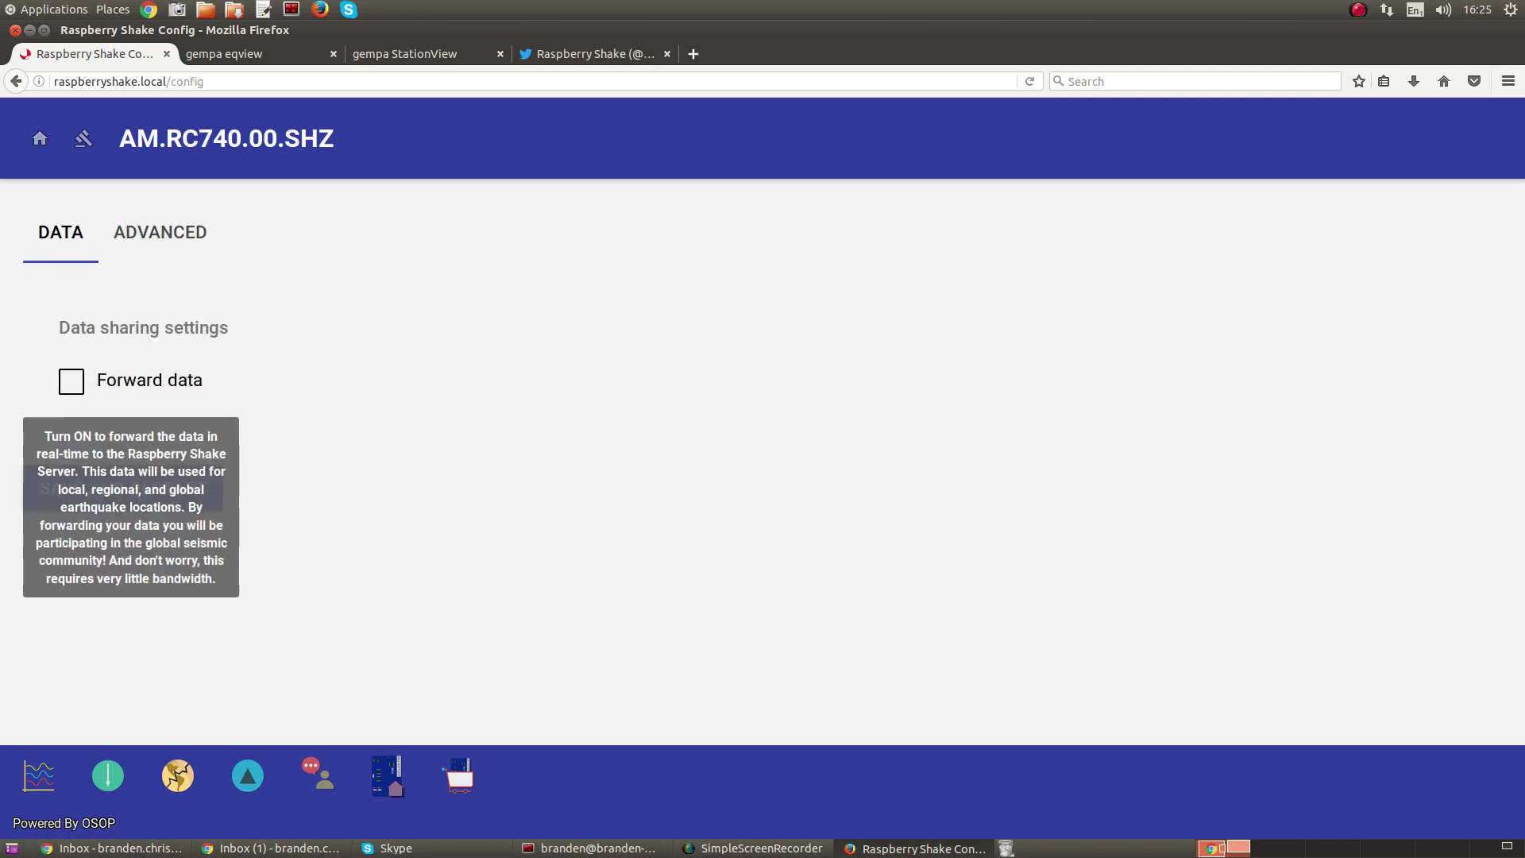
pyautogui.click(71, 381)
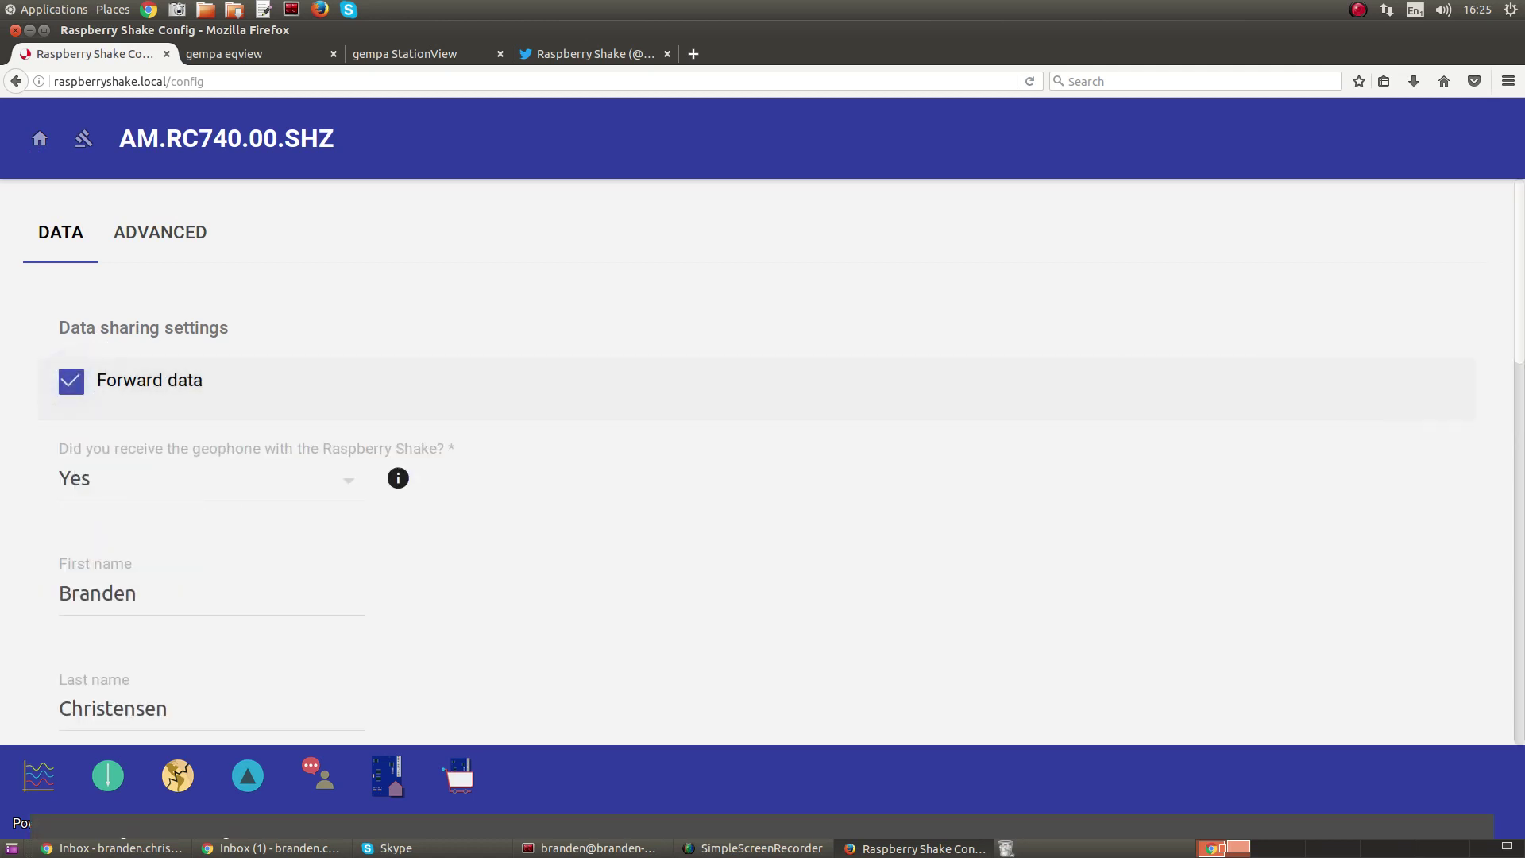
pyautogui.scroll(-1, 763, 461)
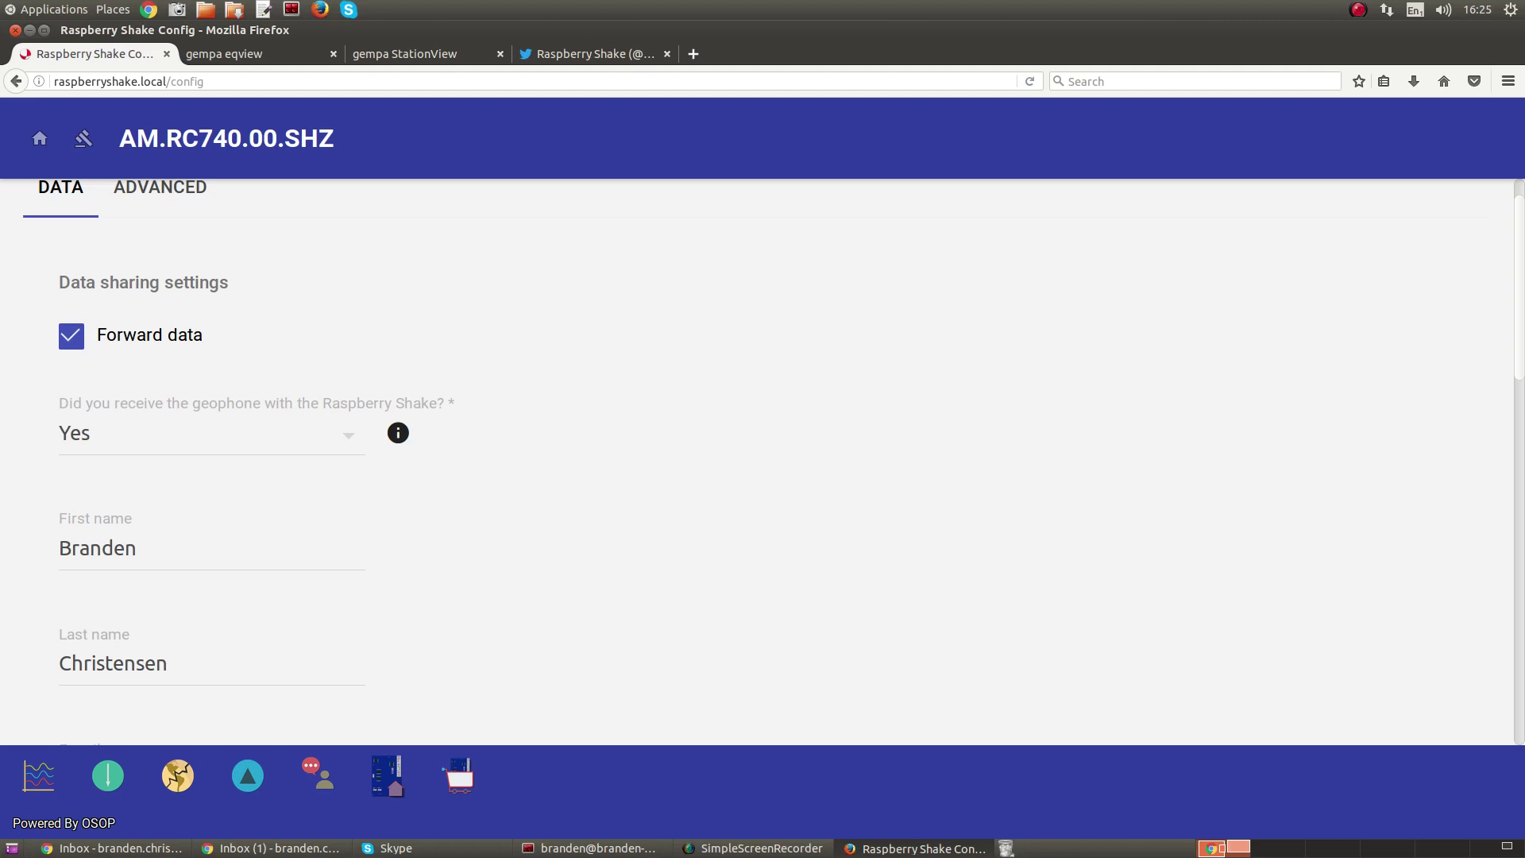
pyautogui.scroll(-3, 762, 460)
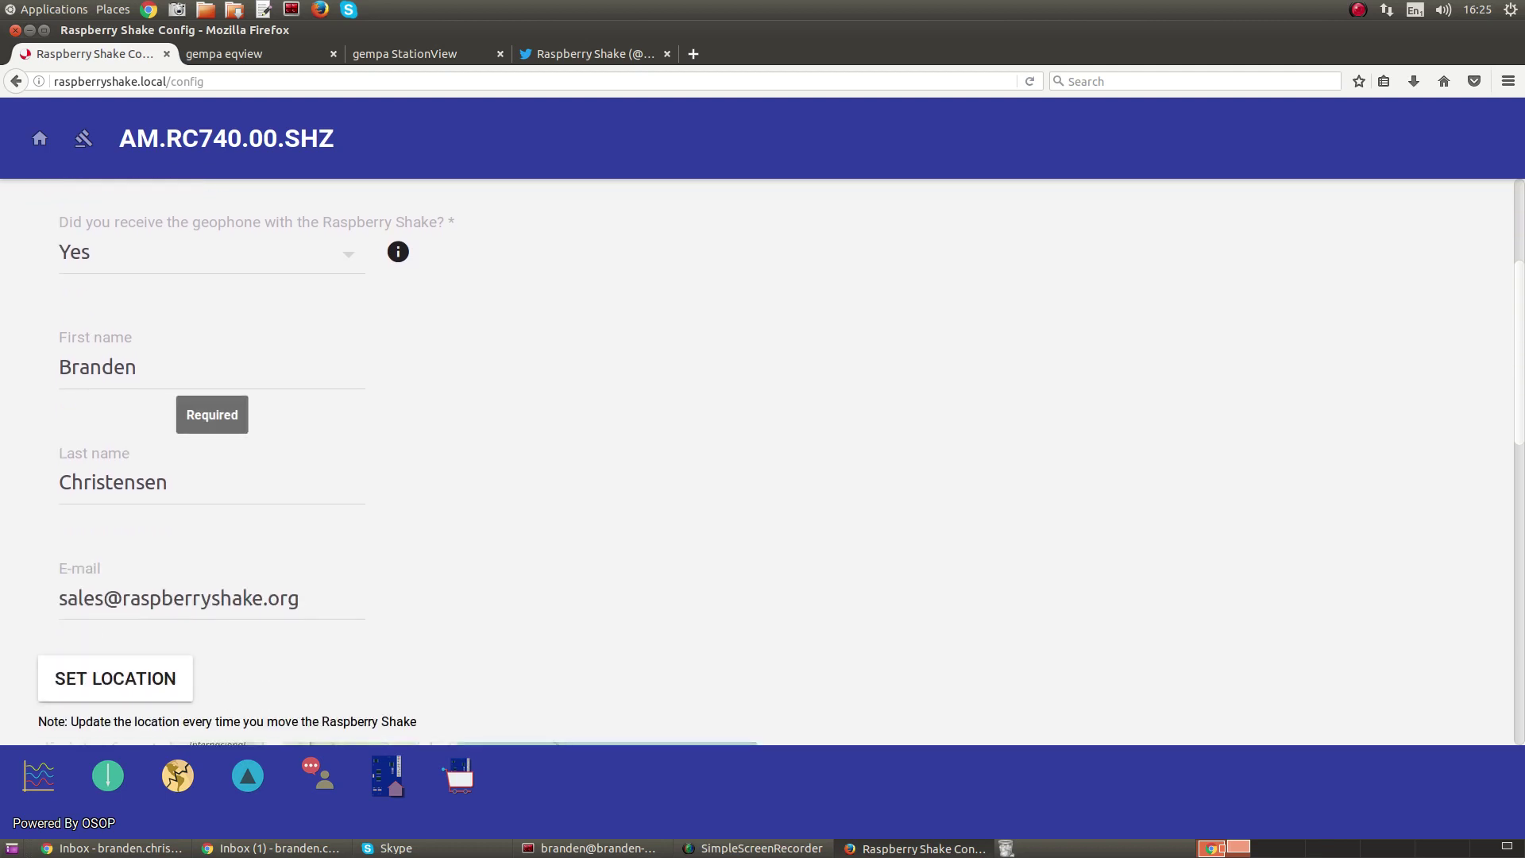
# - Review the owner's first name, last name and e-mail fields, then the location map below
pyautogui.click(137, 367)
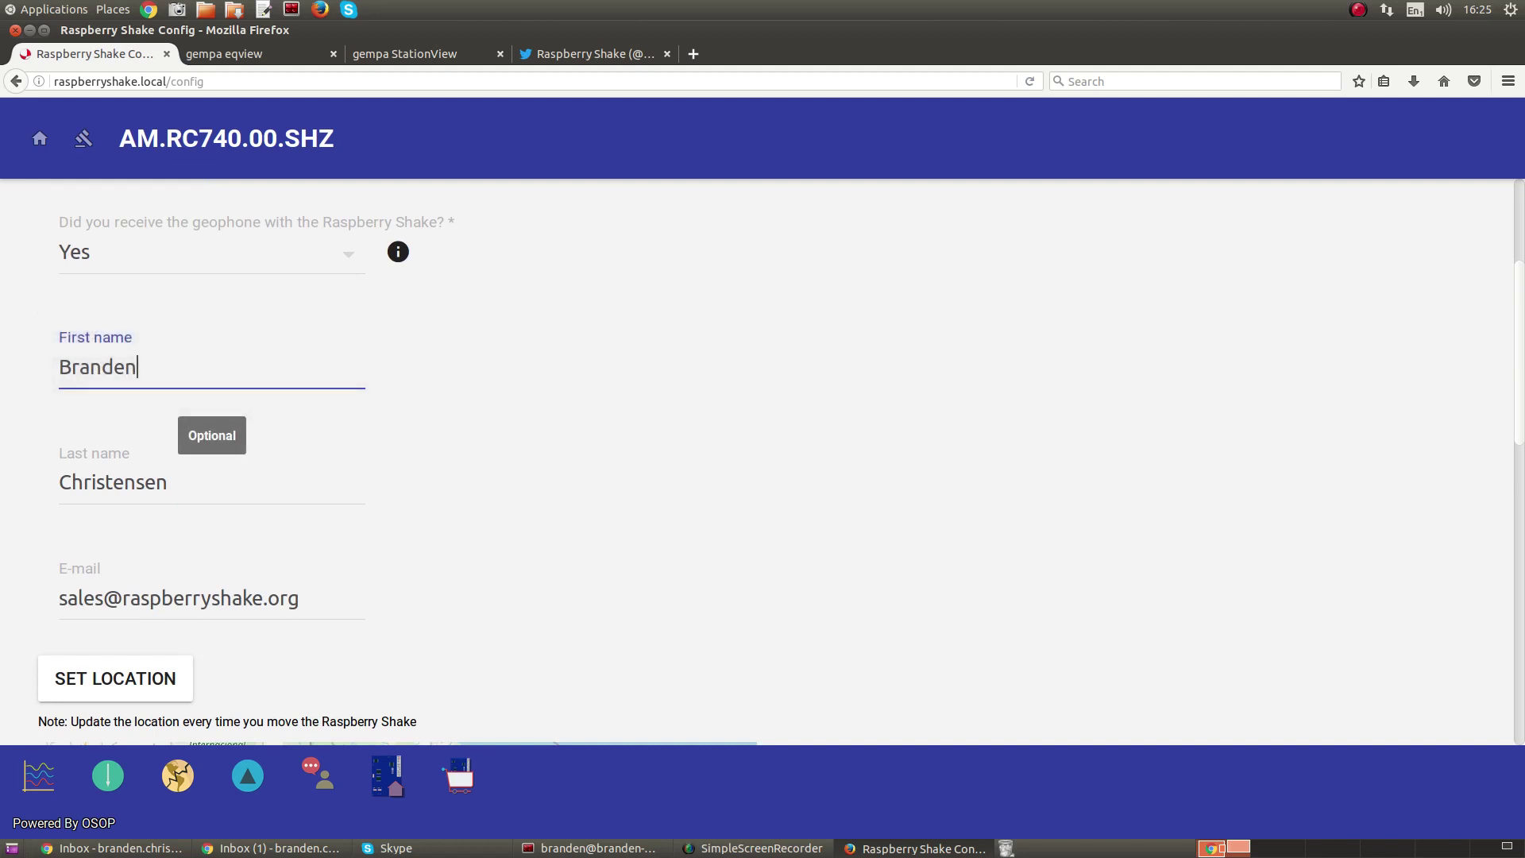
pyautogui.click(168, 482)
pyautogui.scroll(-3, 762, 460)
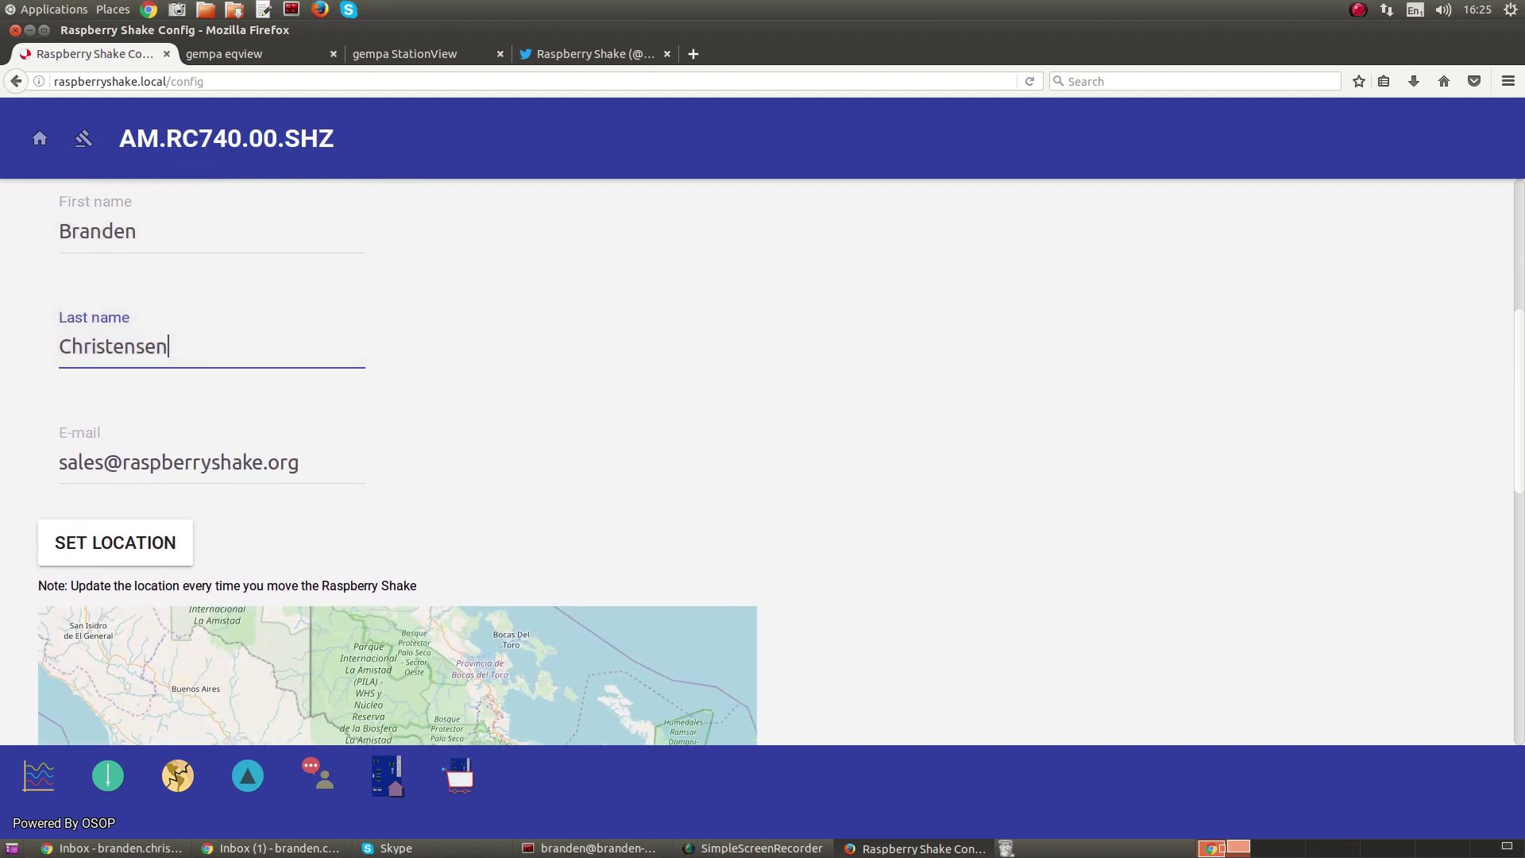
pyautogui.click(174, 462)
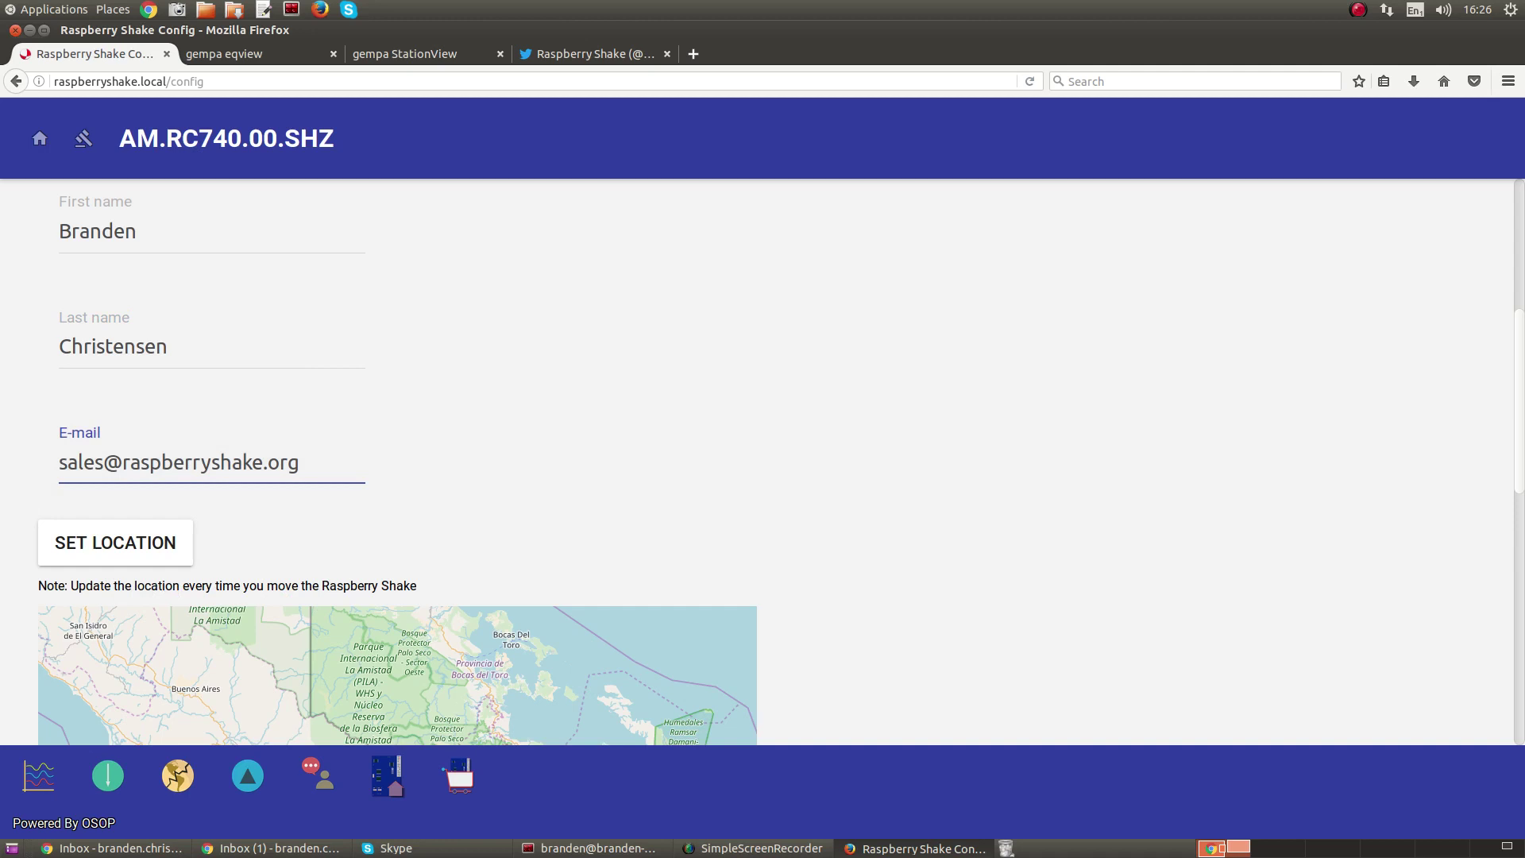
pyautogui.scroll(-4, 174, 462)
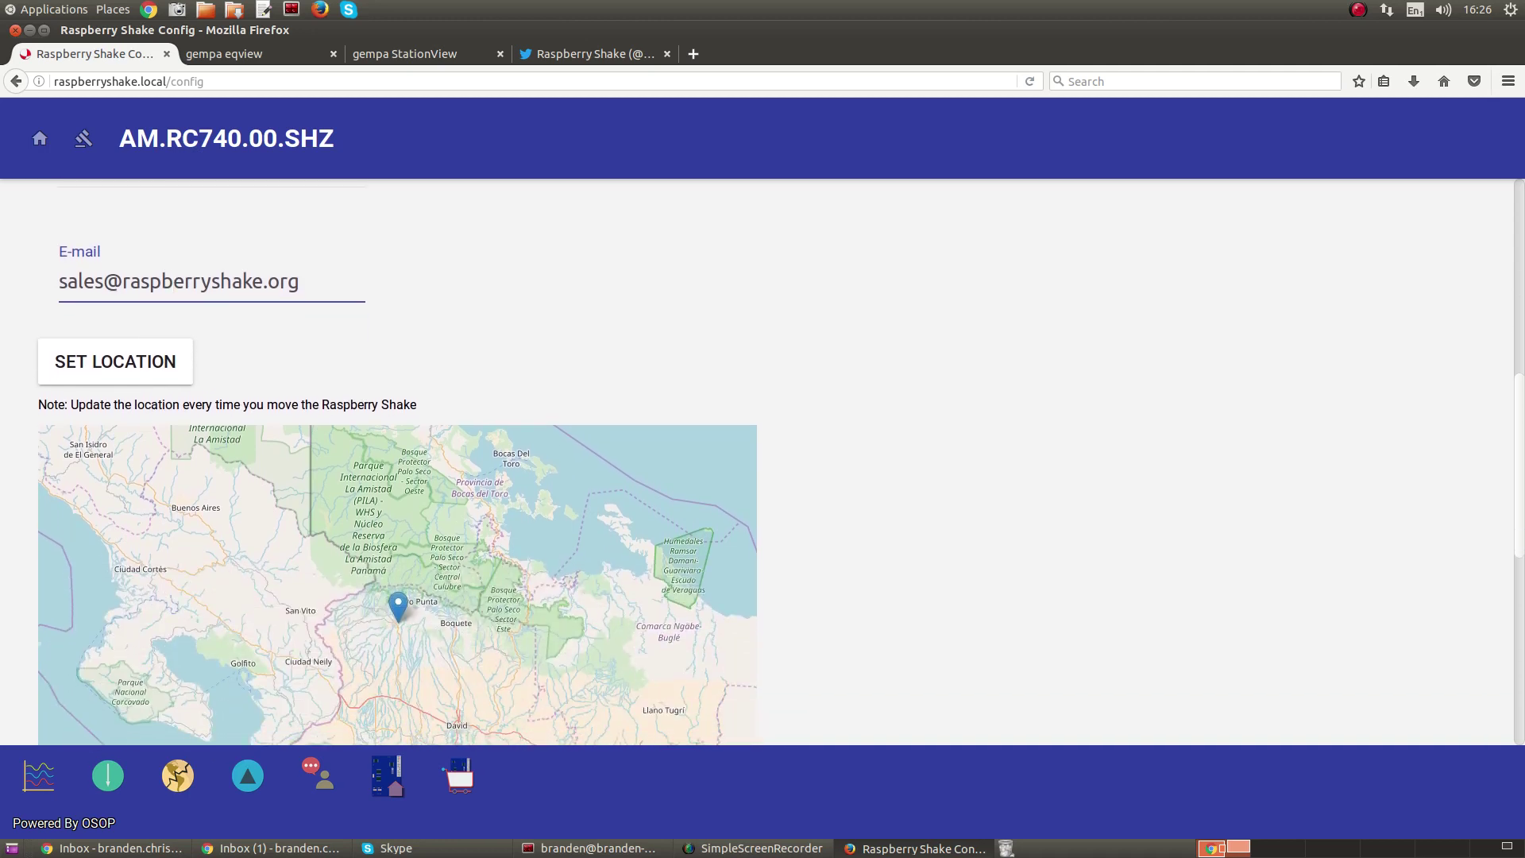
pyautogui.scroll(-3, 174, 462)
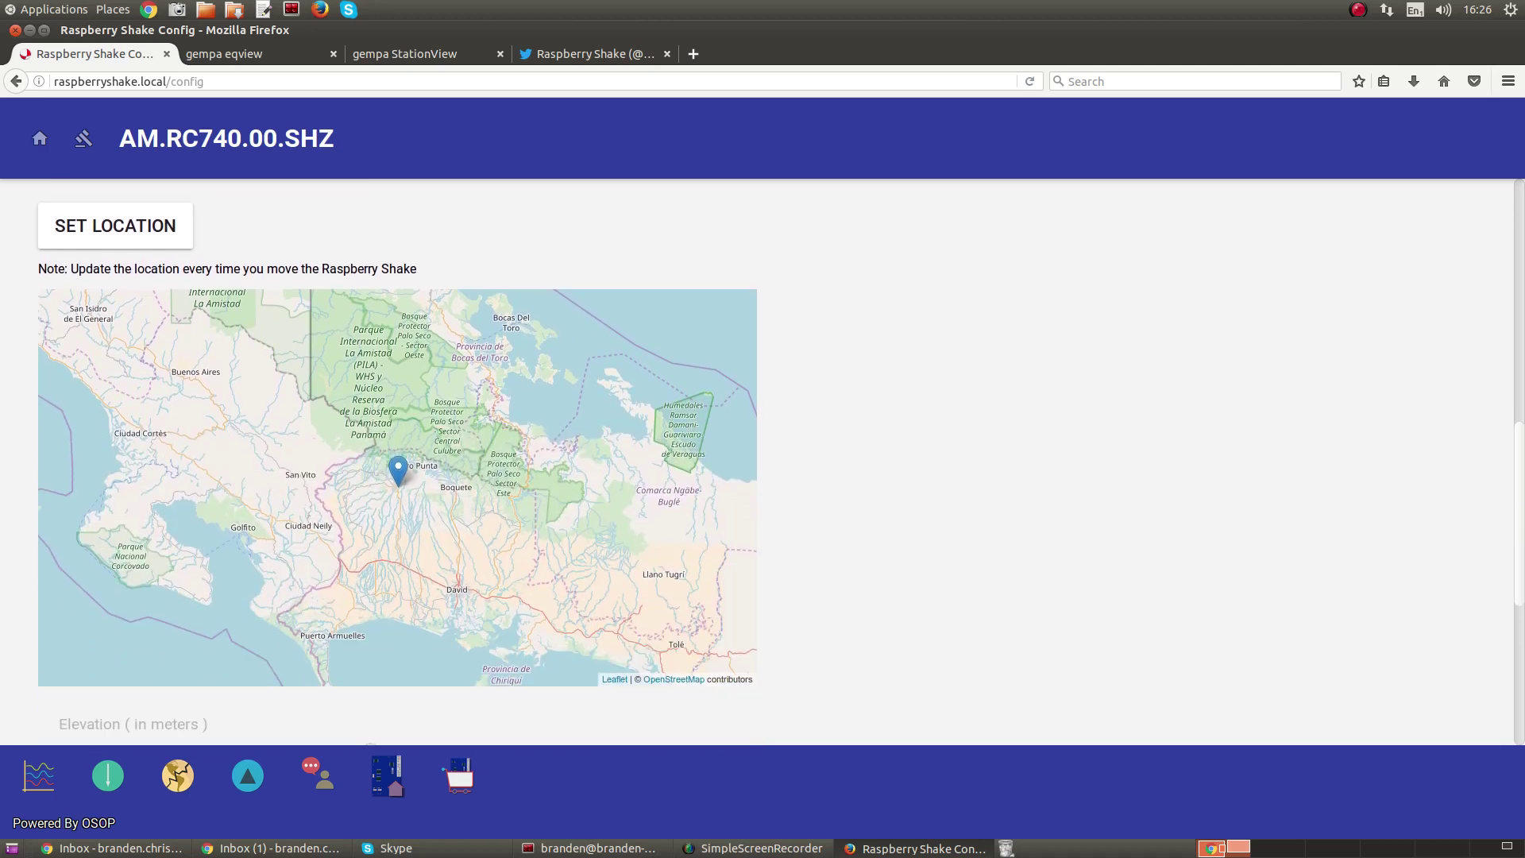
pyautogui.scroll(1, 397, 460)
pyautogui.scroll(-1, 397, 461)
pyautogui.scroll(1, 397, 461)
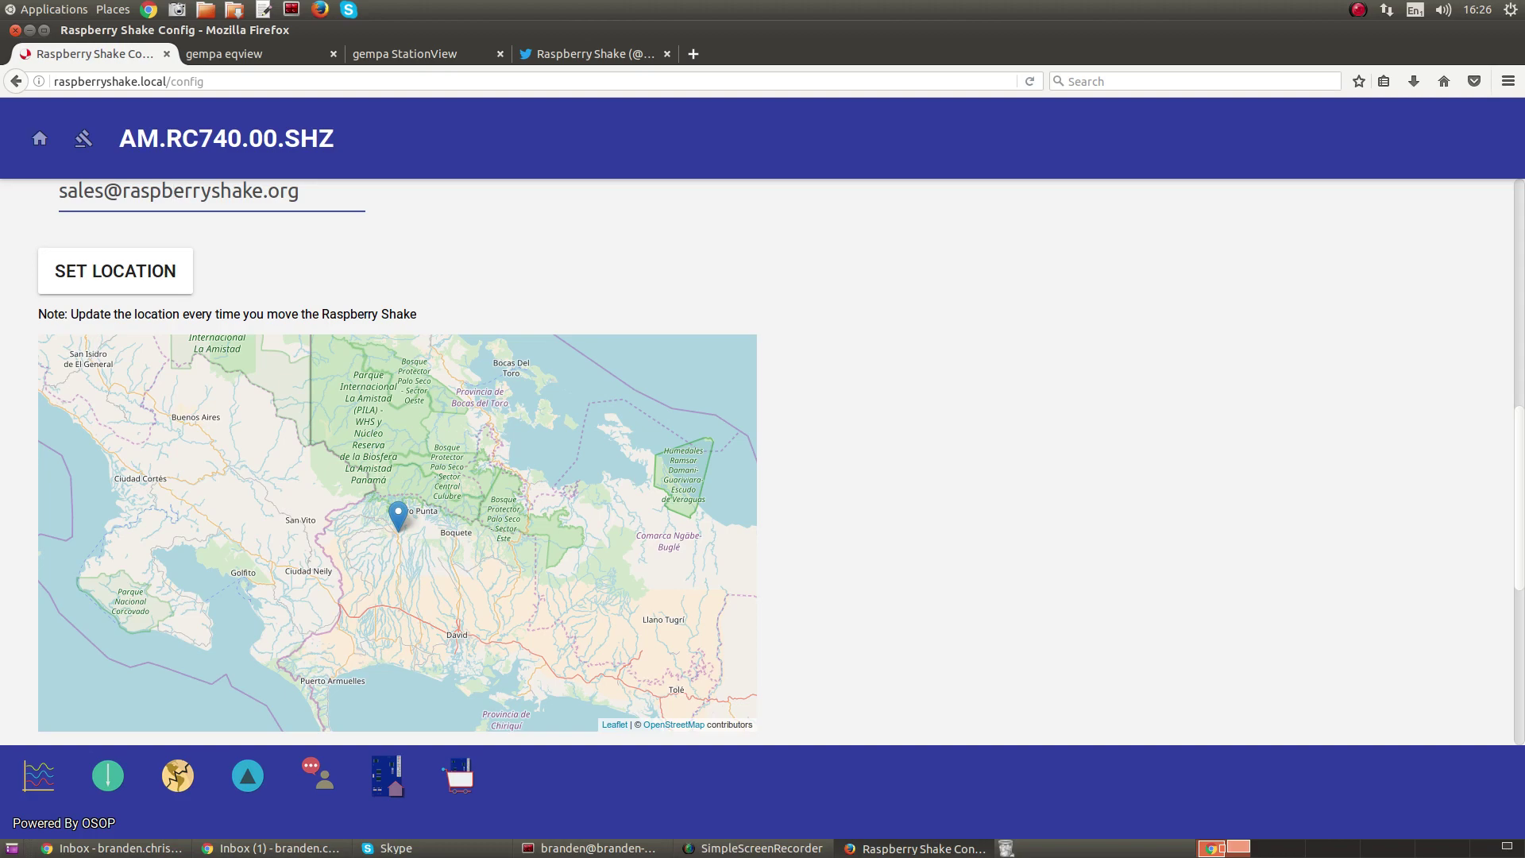
# - Open SET LOCATION, zoom the map in and out around the station marker, then view gempa eqview
pyautogui.click(115, 271)
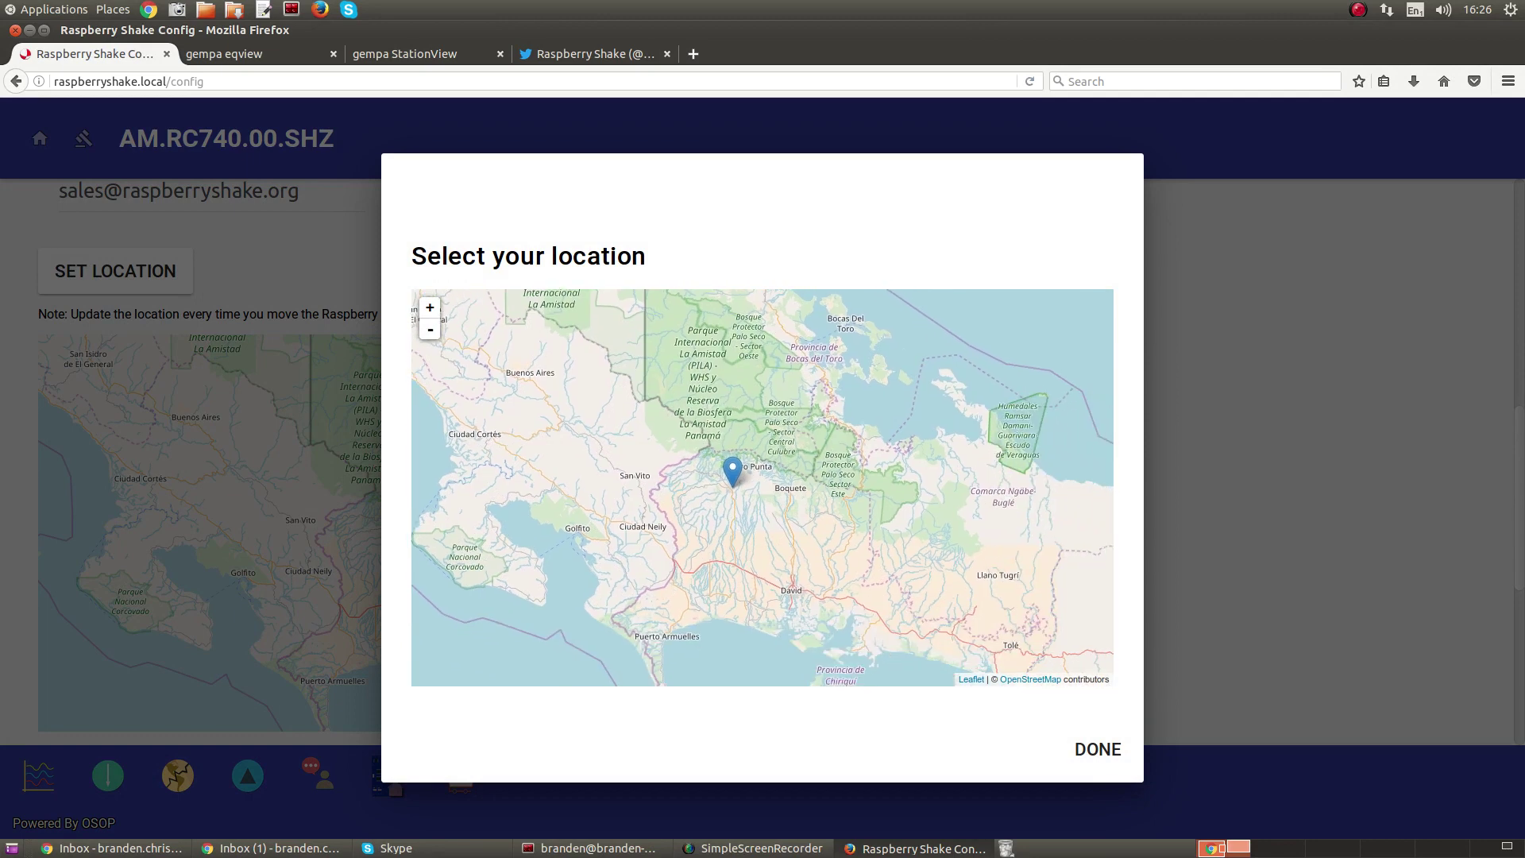
pyautogui.scroll(4, 734, 471)
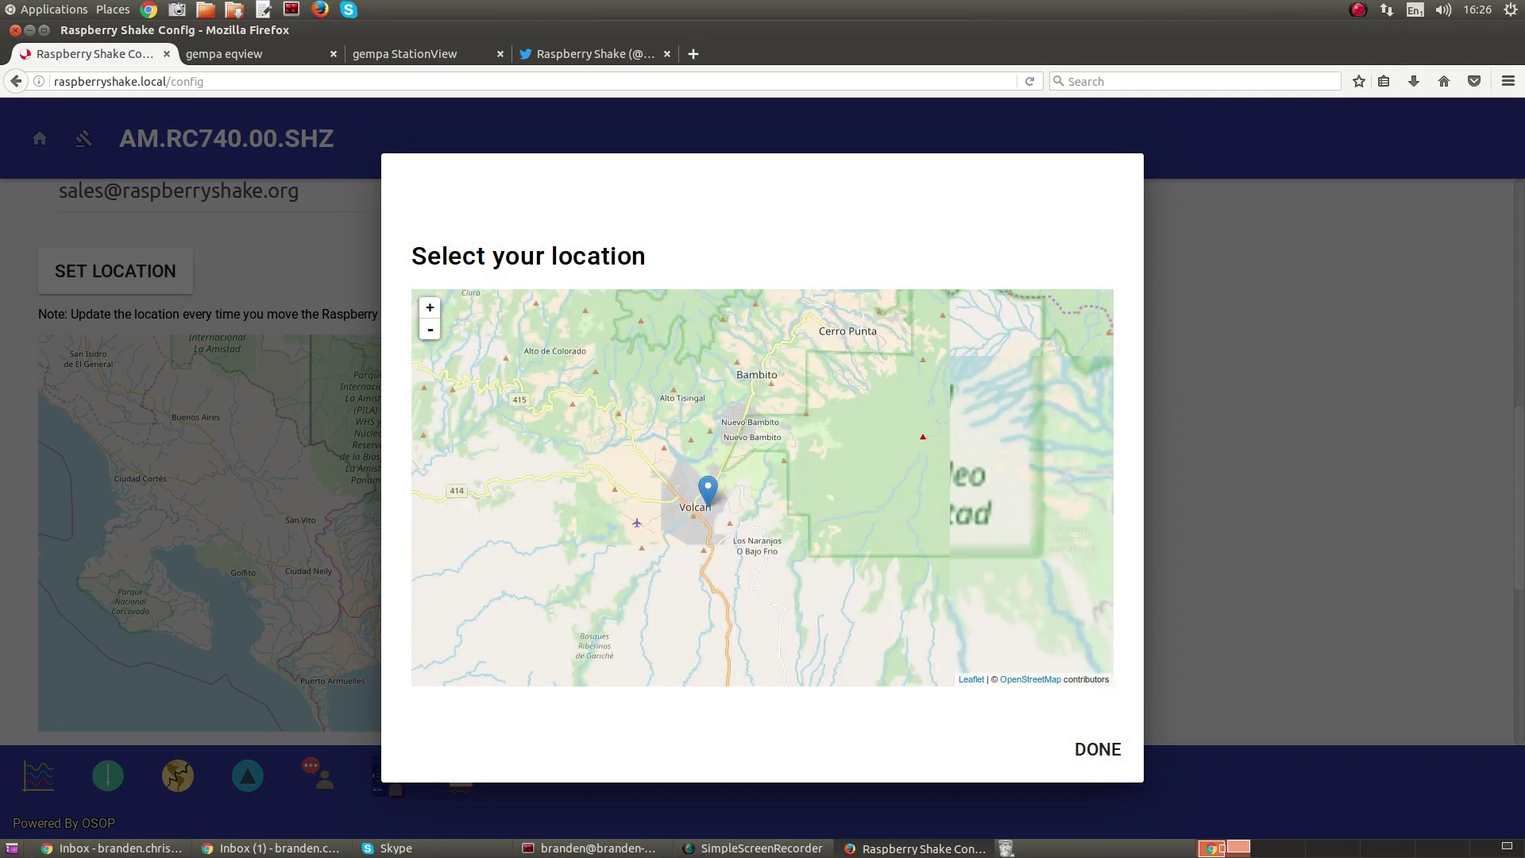
pyautogui.scroll(3, 711, 488)
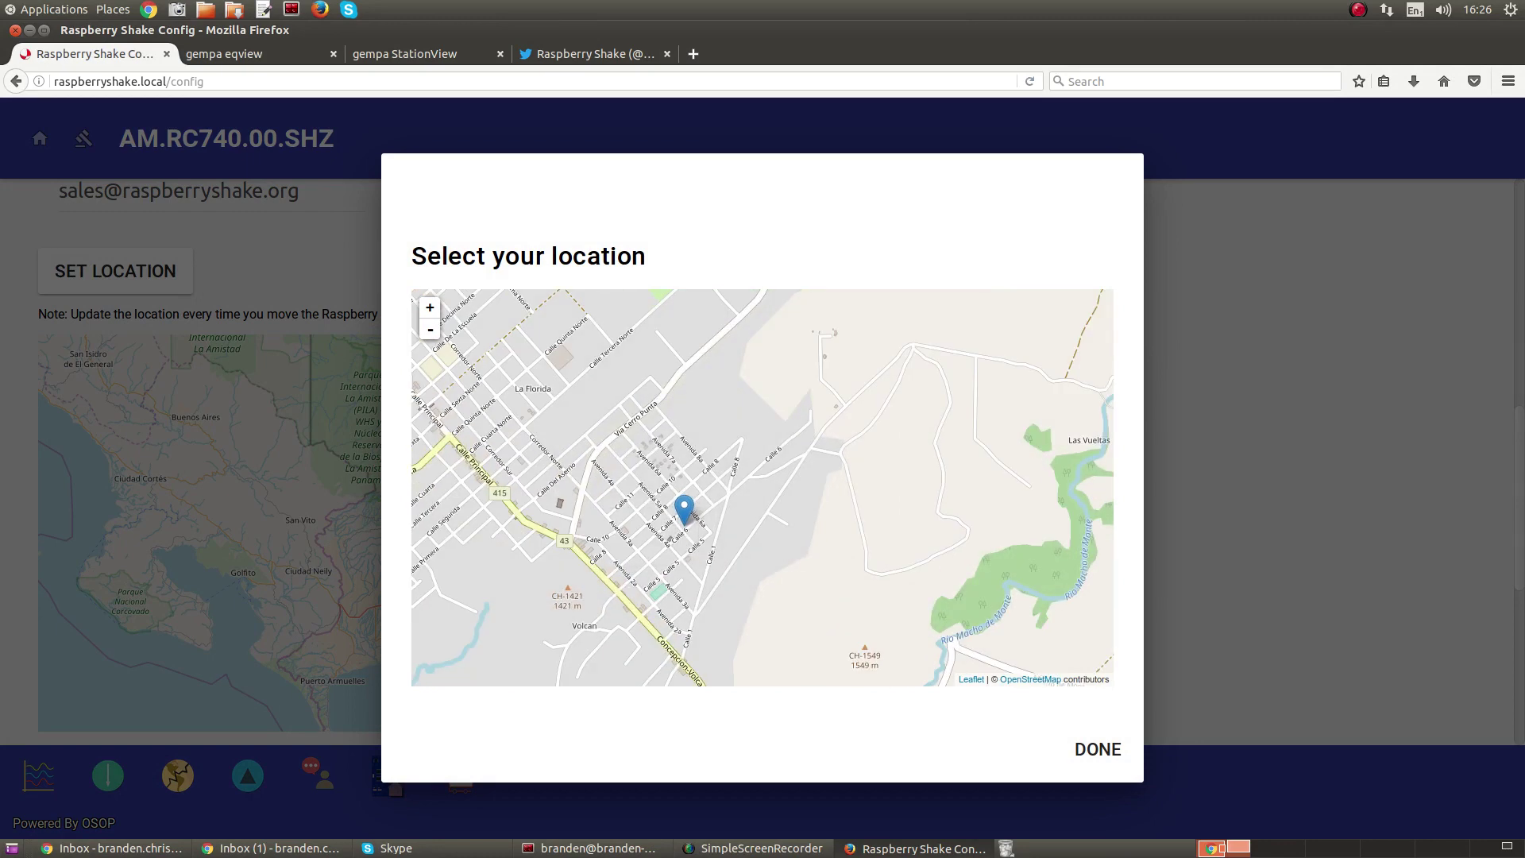
pyautogui.scroll(2, 681, 517)
pyautogui.scroll(-2, 681, 517)
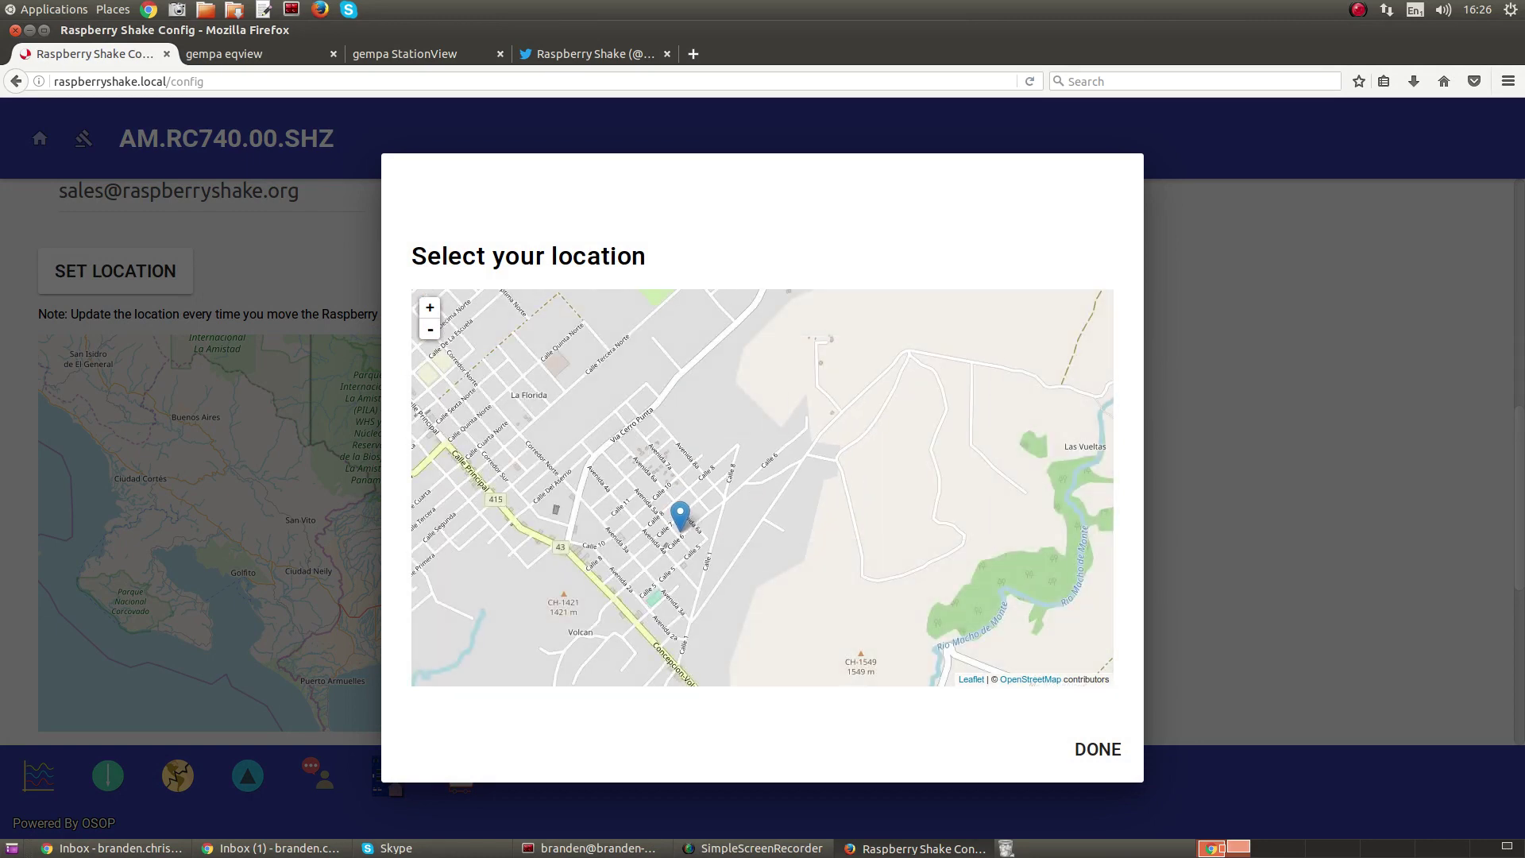
pyautogui.scroll(-7, 683, 508)
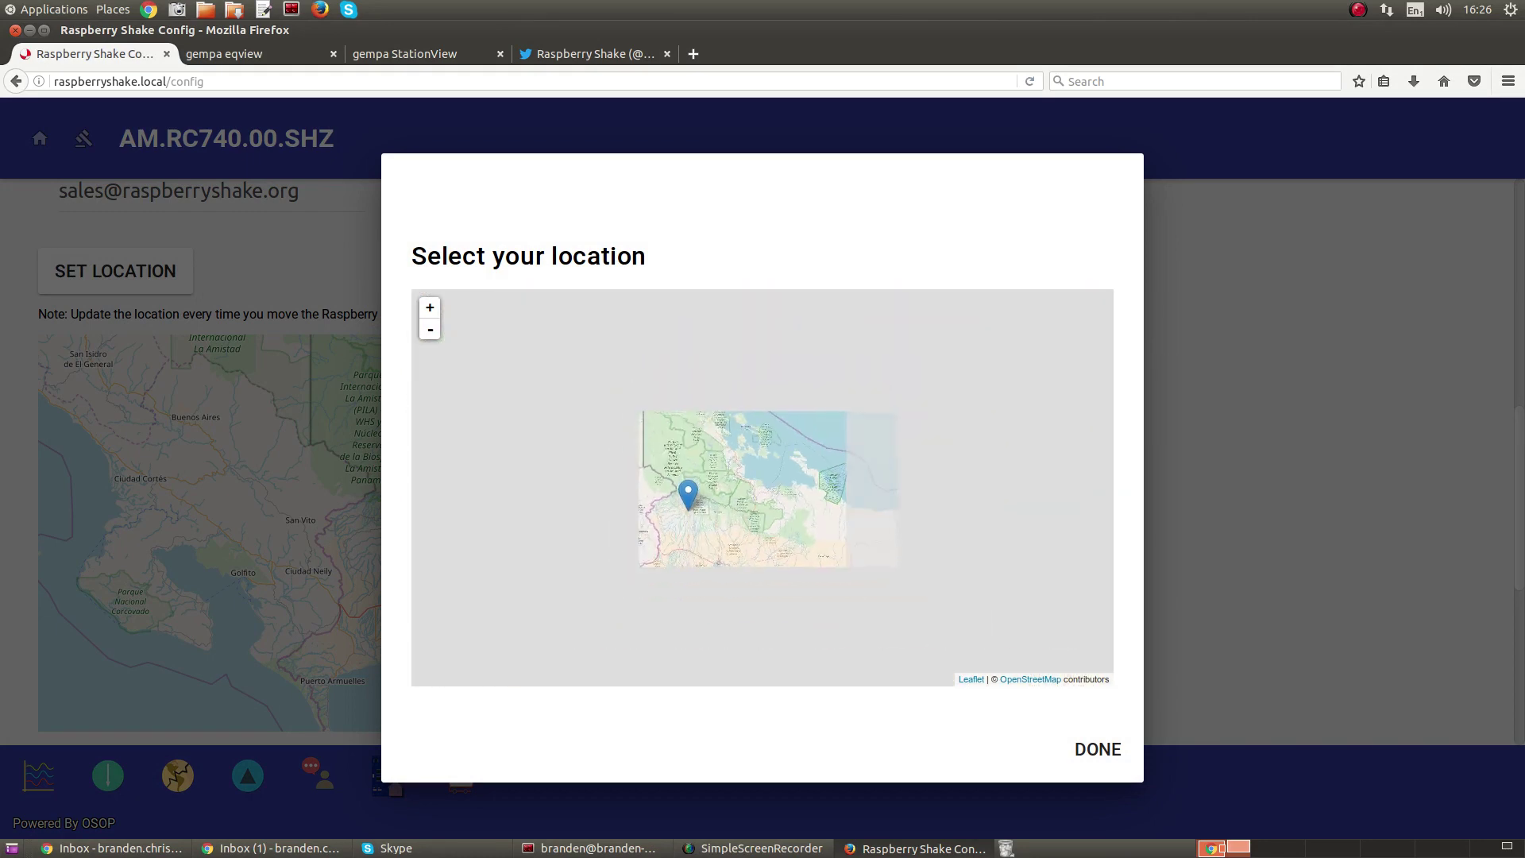
pyautogui.scroll(-3, 683, 508)
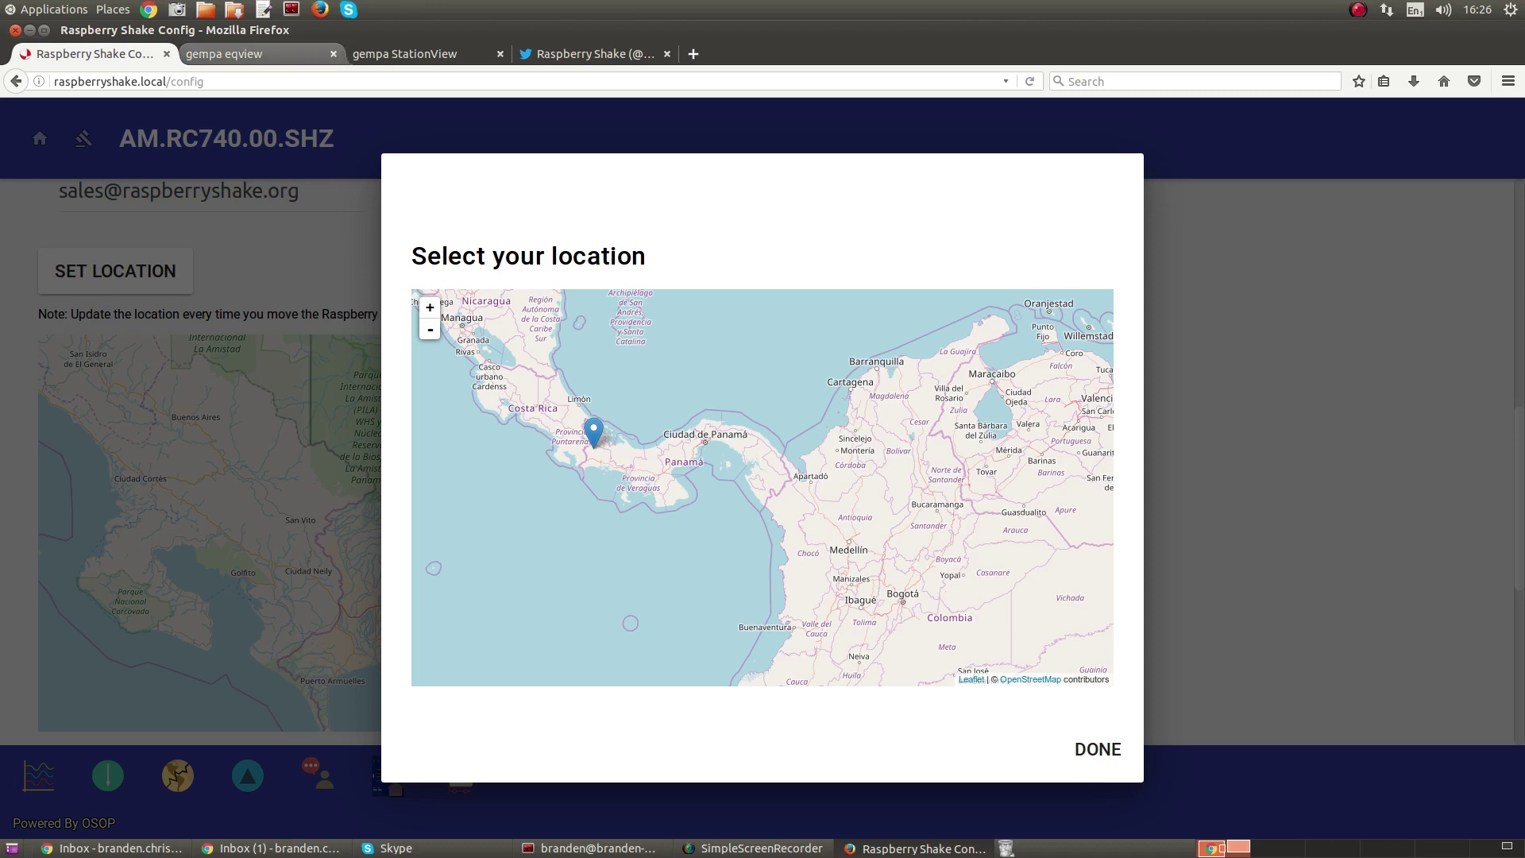
pyautogui.click(282, 55)
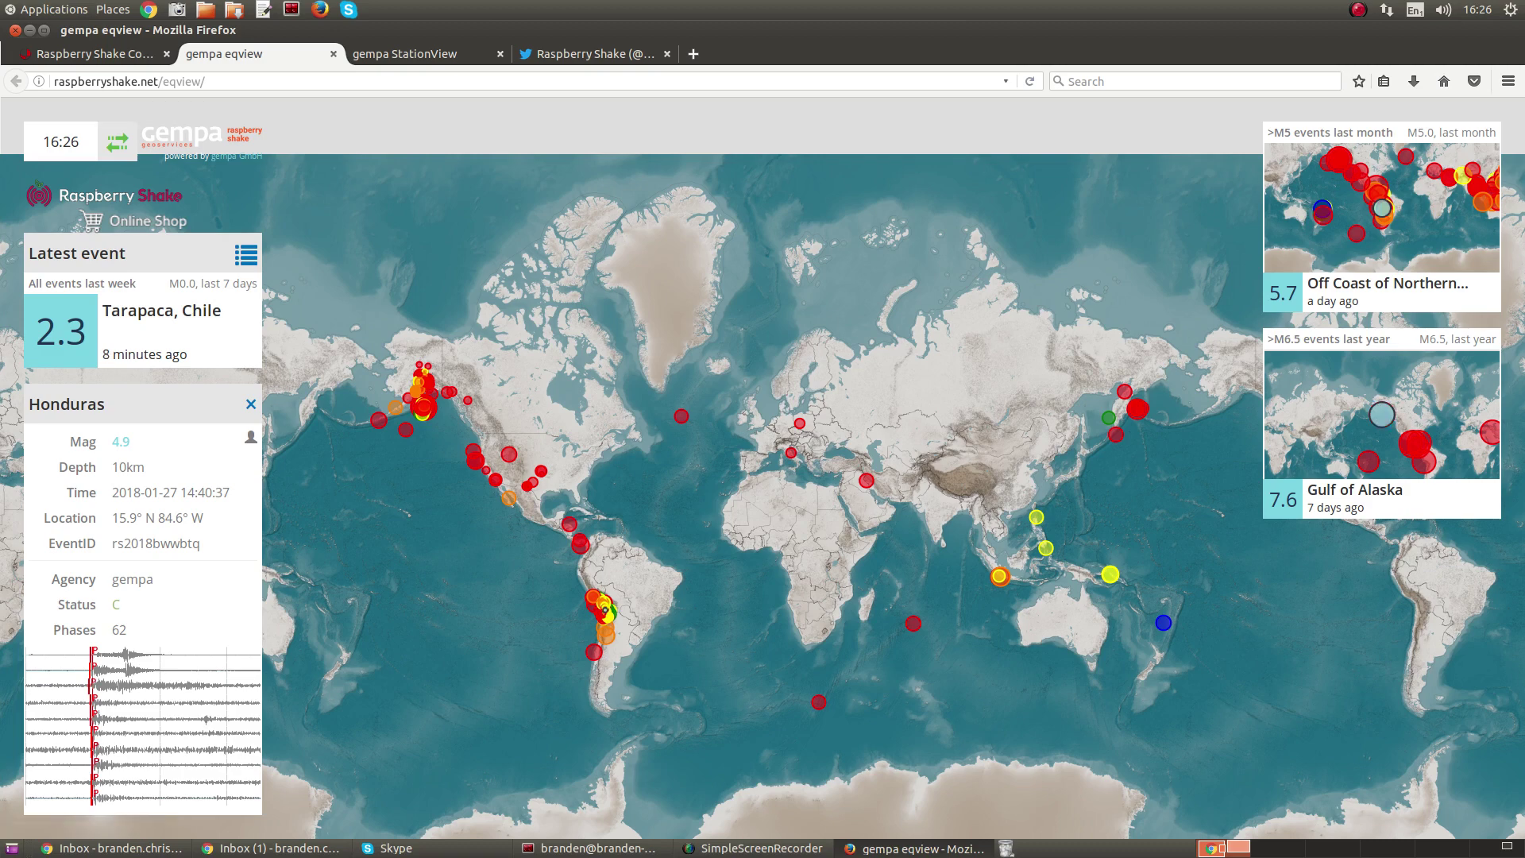
# - Select the eqview address, open the Gulf of Alaska M7.6 event details, and return to the location picker
pyautogui.moveTo(207, 81); pyautogui.dragTo(53, 81)
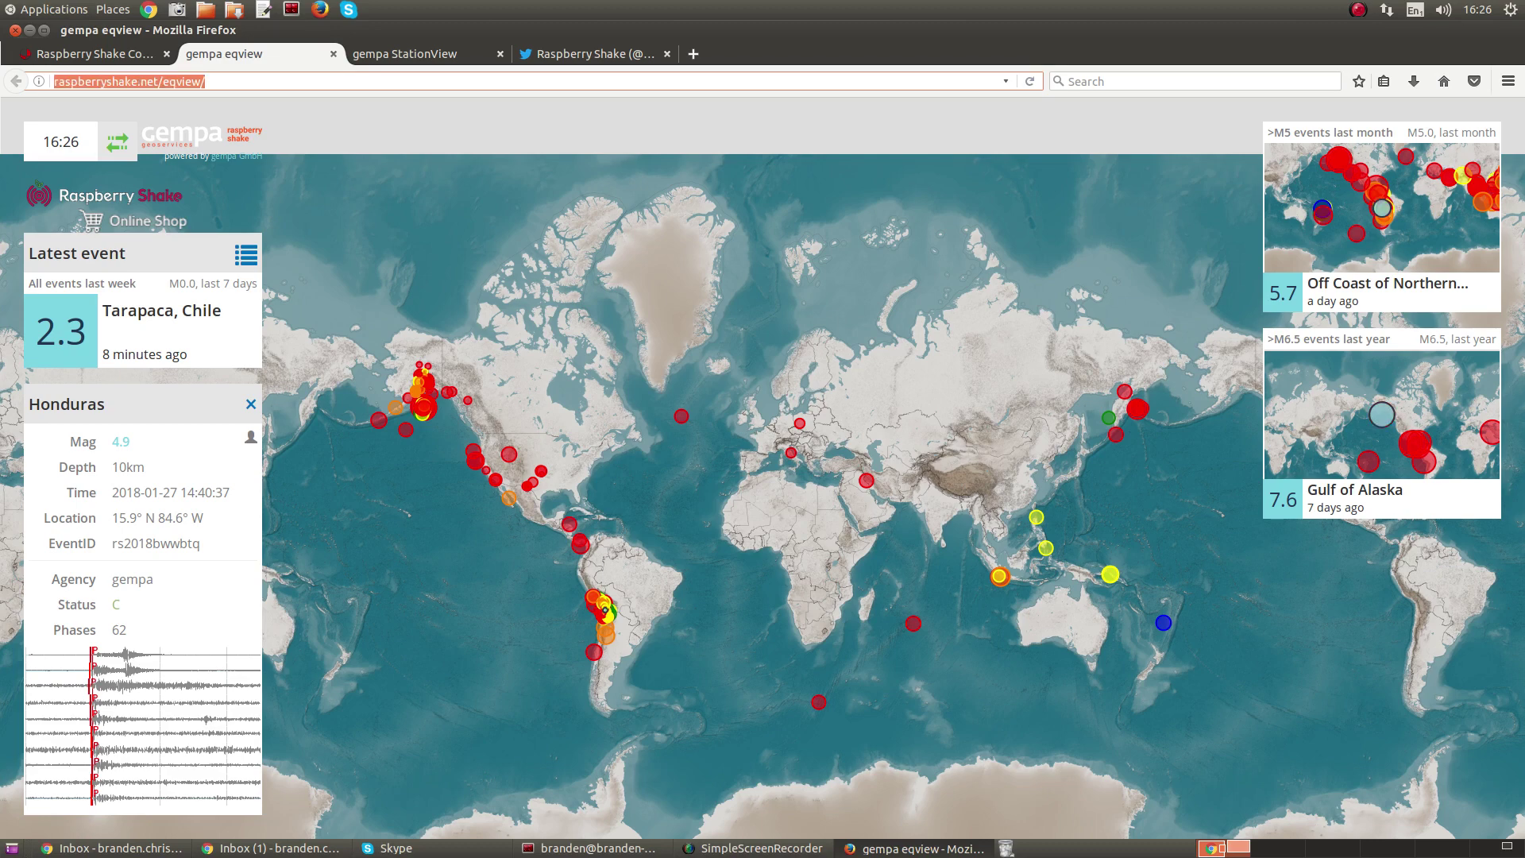
pyautogui.moveTo(495, 480)
pyautogui.click(1382, 492)
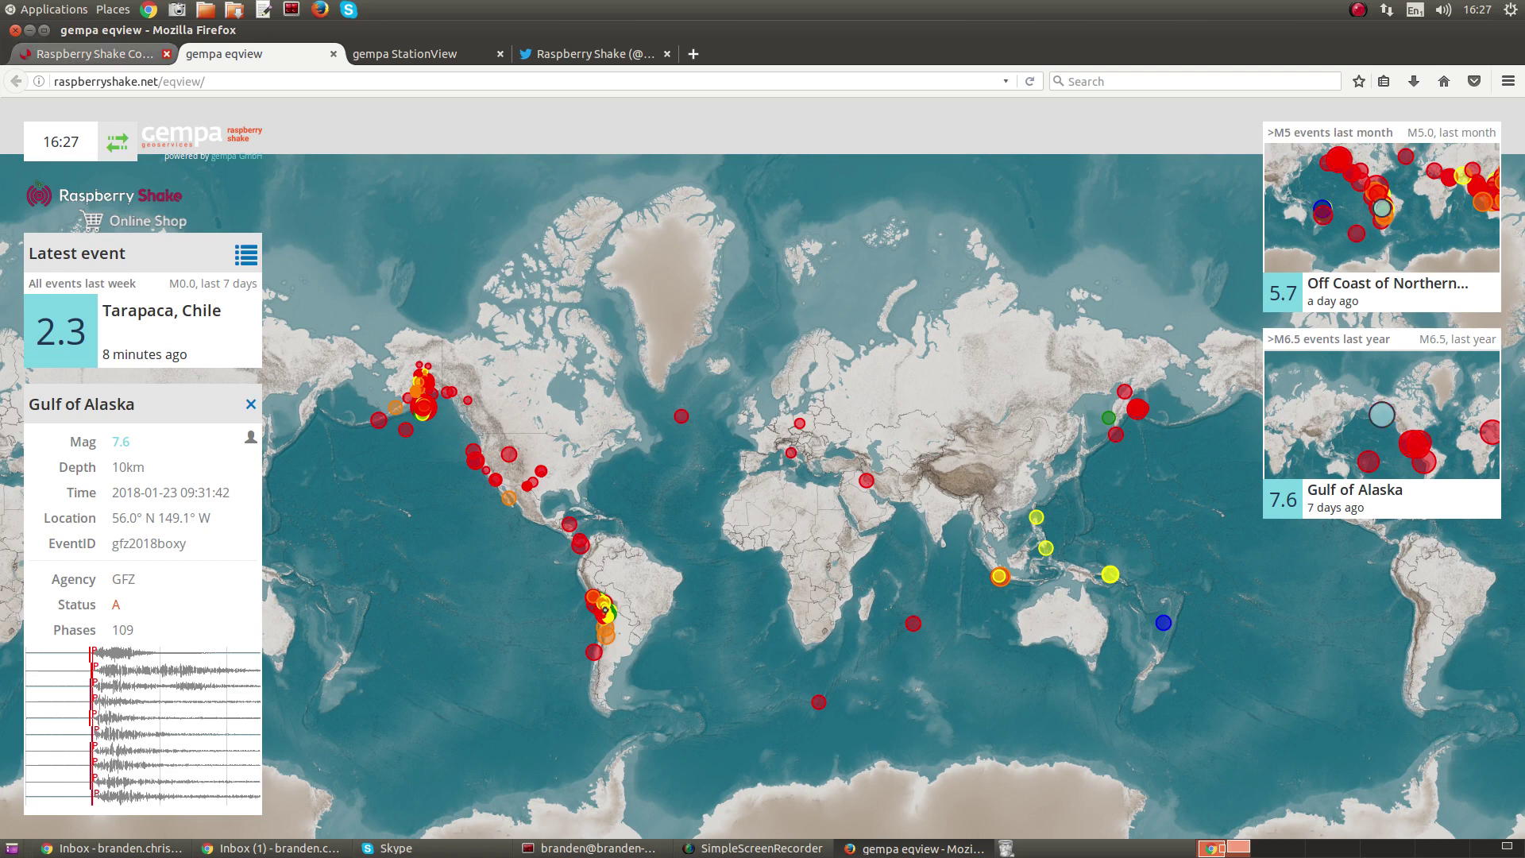
pyautogui.click(111, 53)
pyautogui.scroll(2, 596, 435)
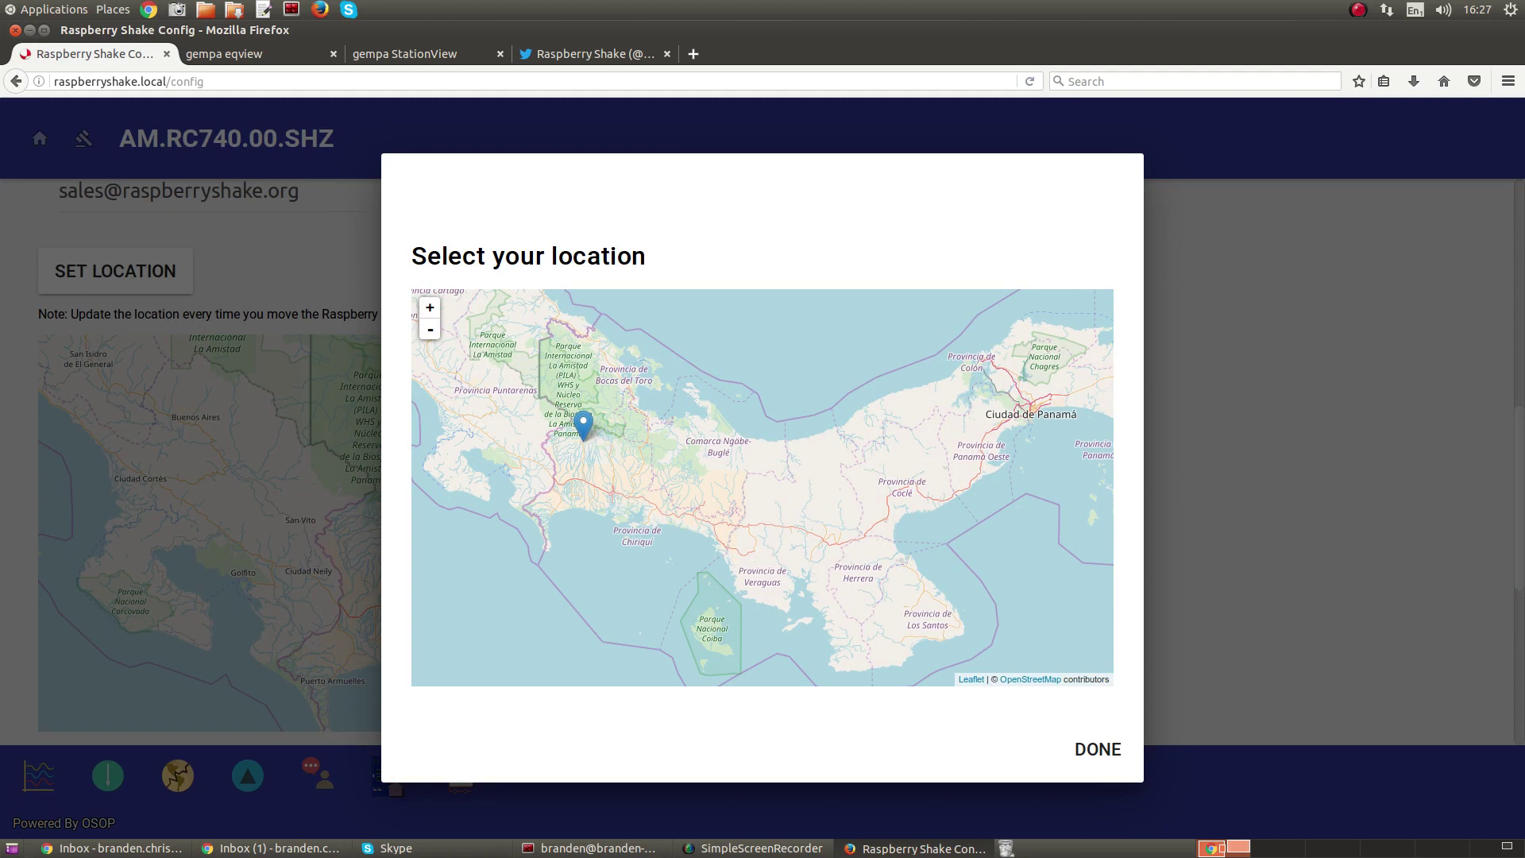
# - Zoom to street level, set the station pin in Volcán, and close the picker with DONE
pyautogui.scroll(4, 583, 439)
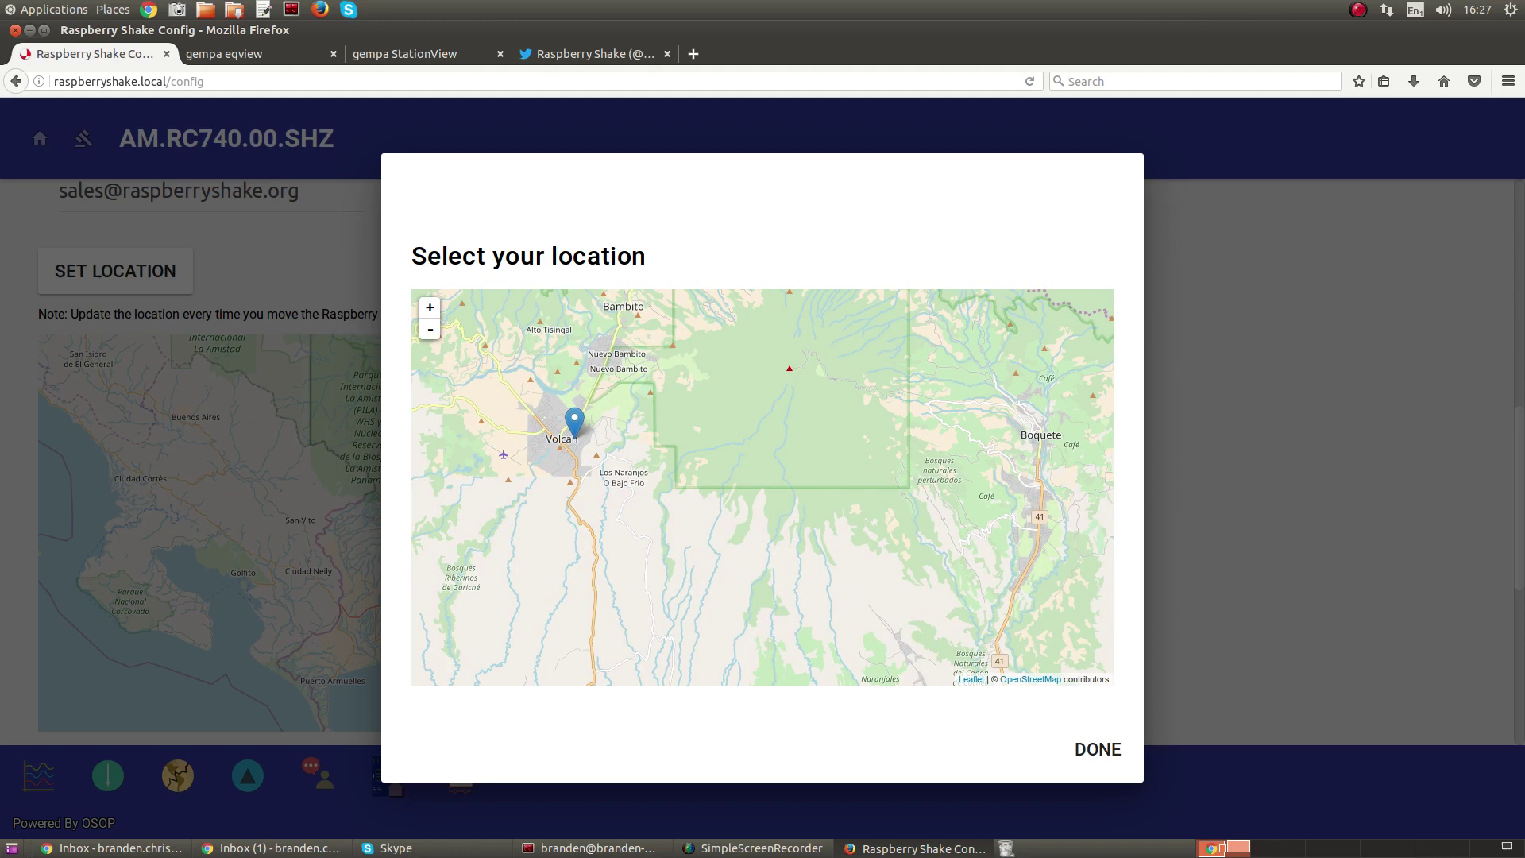
pyautogui.scroll(5, 575, 424)
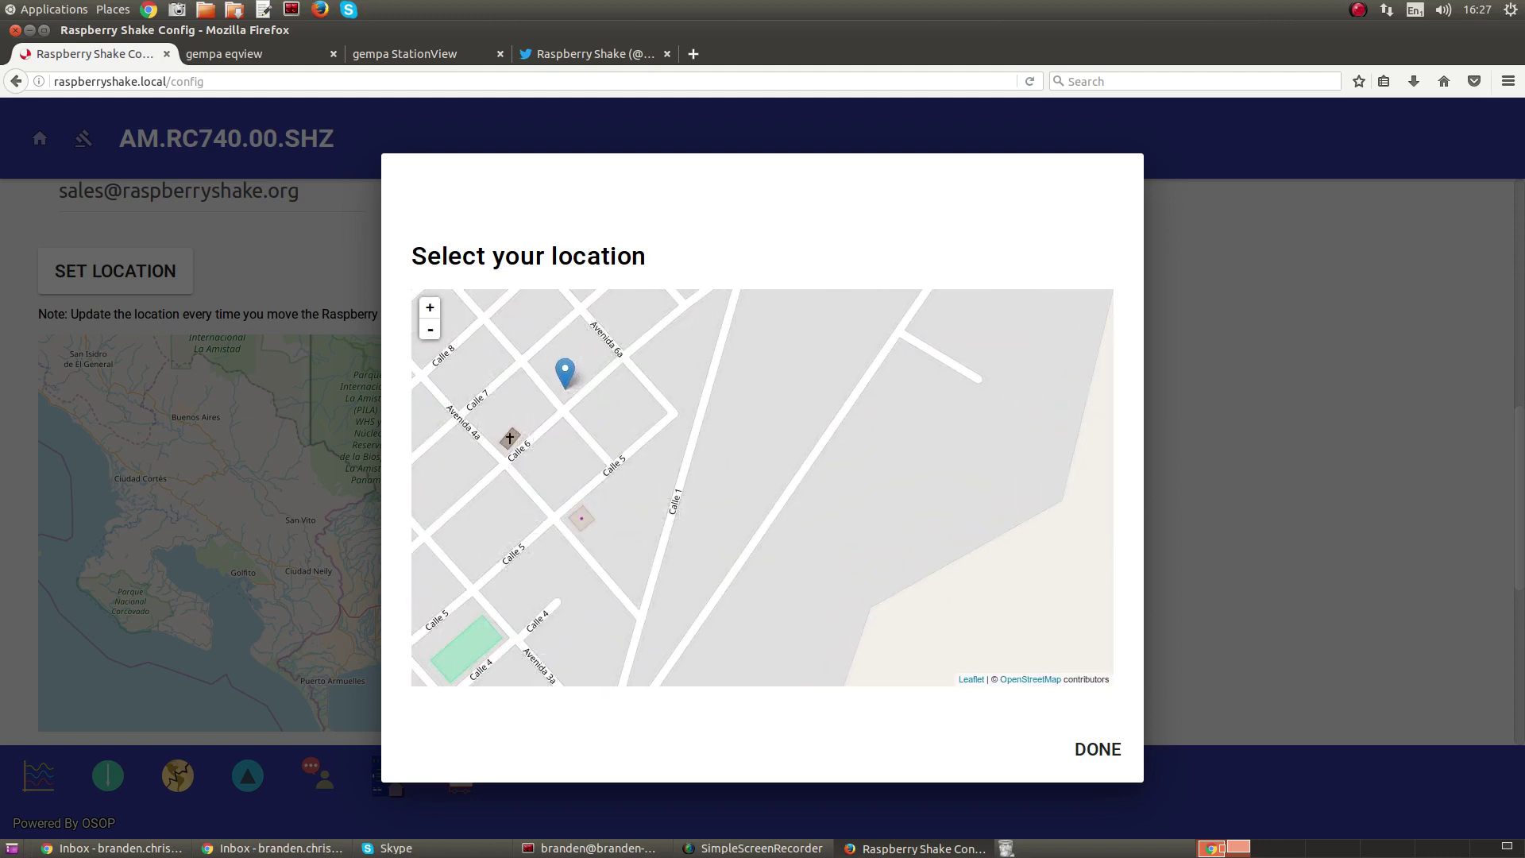
pyautogui.click(565, 372)
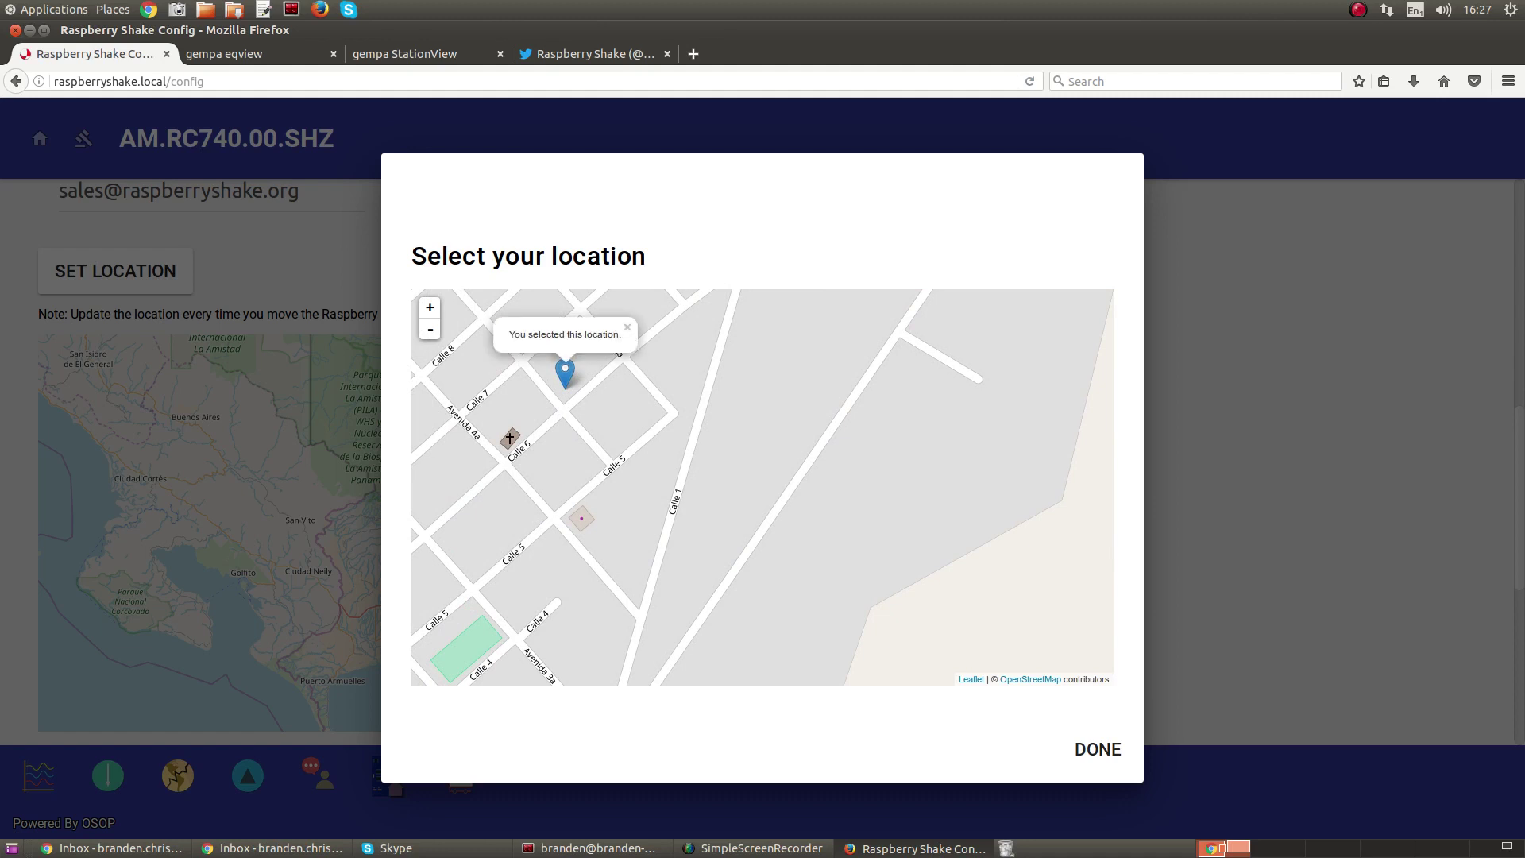
pyautogui.press('Escape')
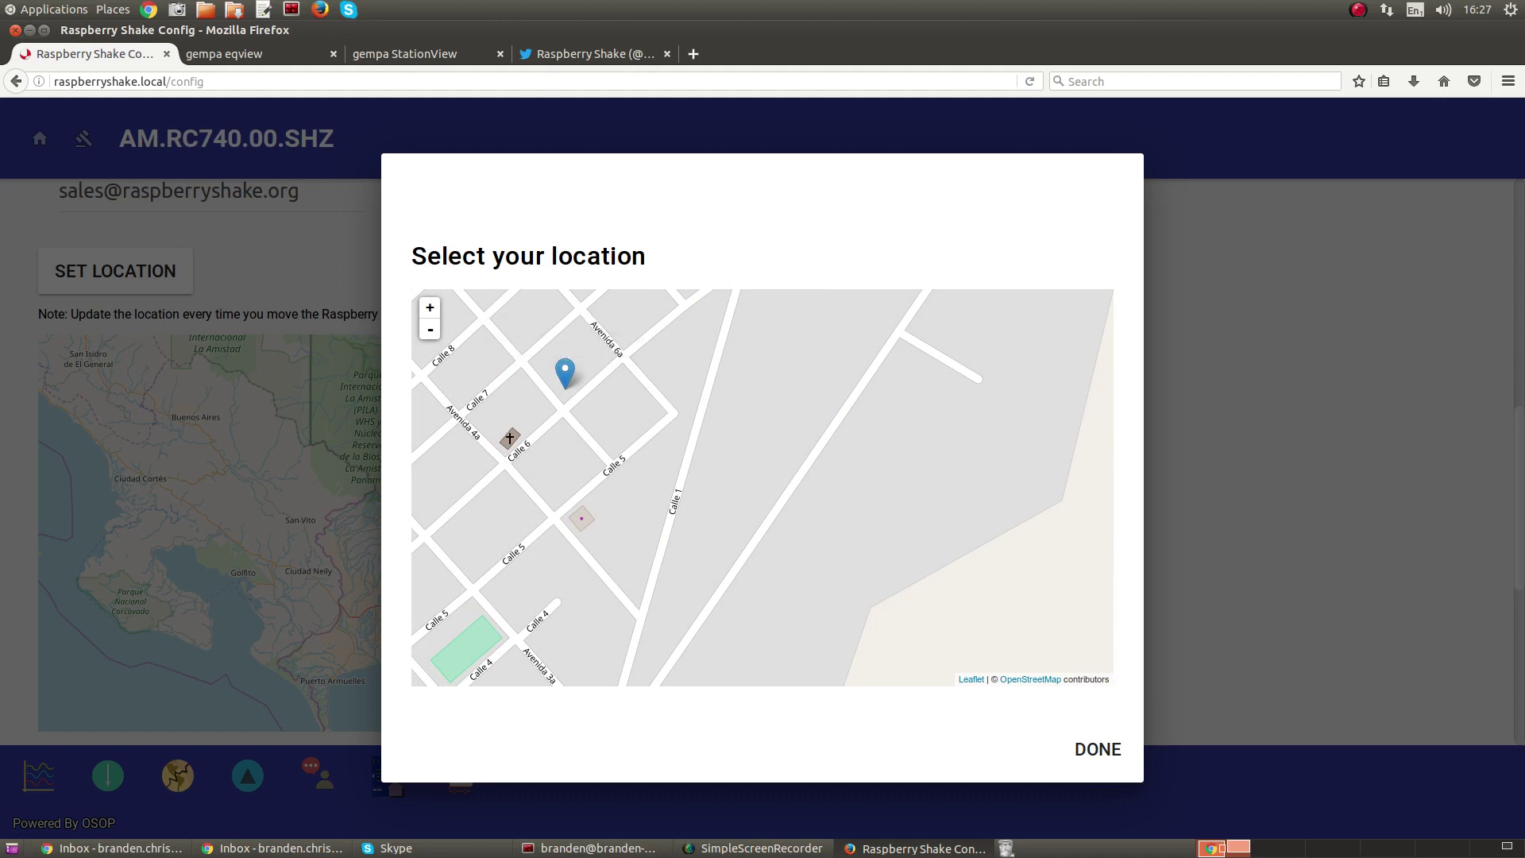
pyautogui.click(1098, 749)
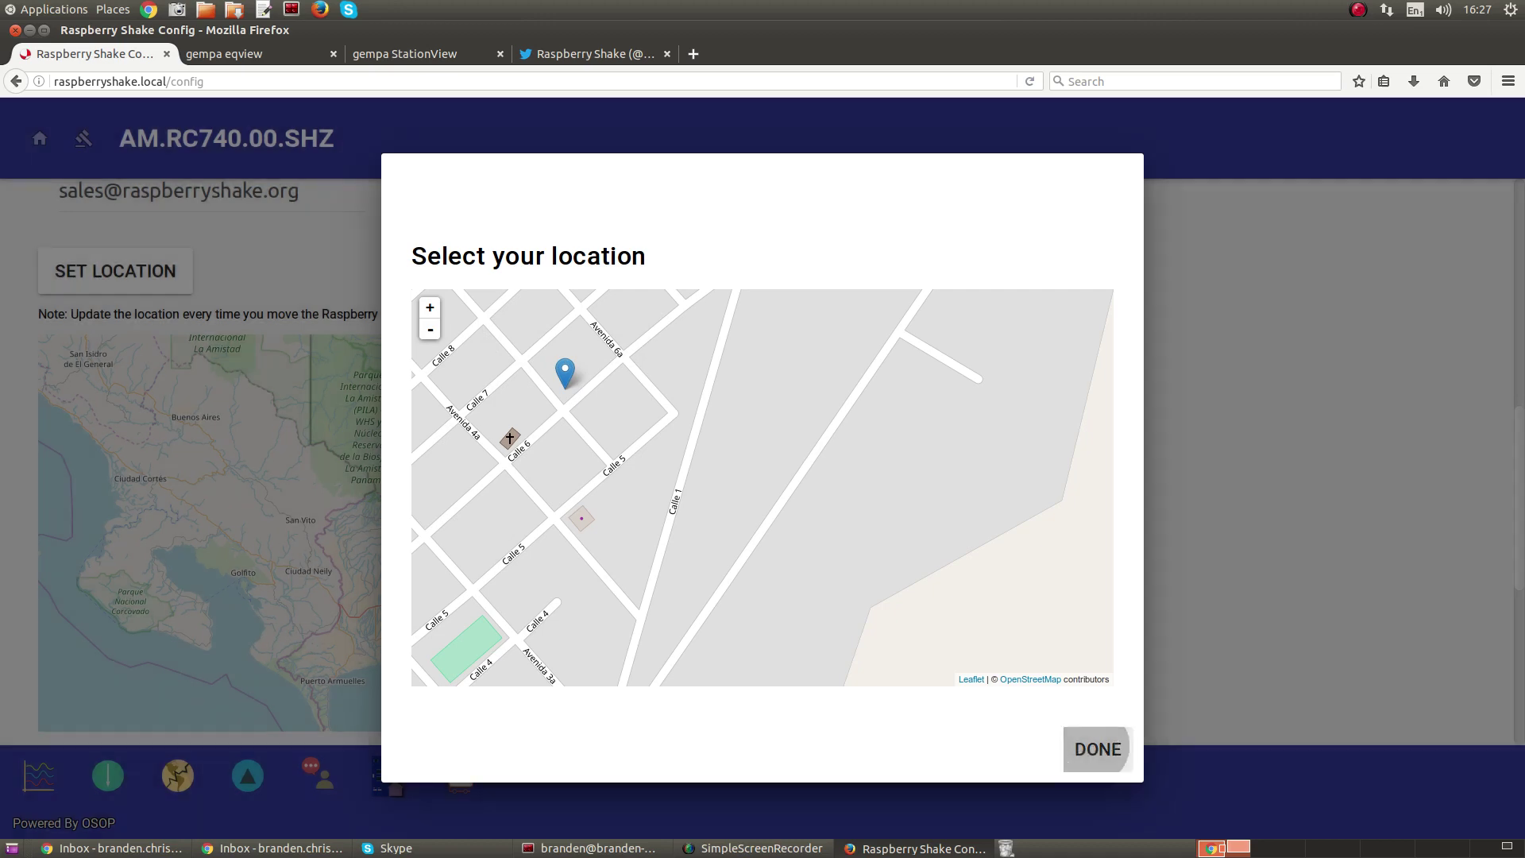
pyautogui.scroll(-5, 779, 461)
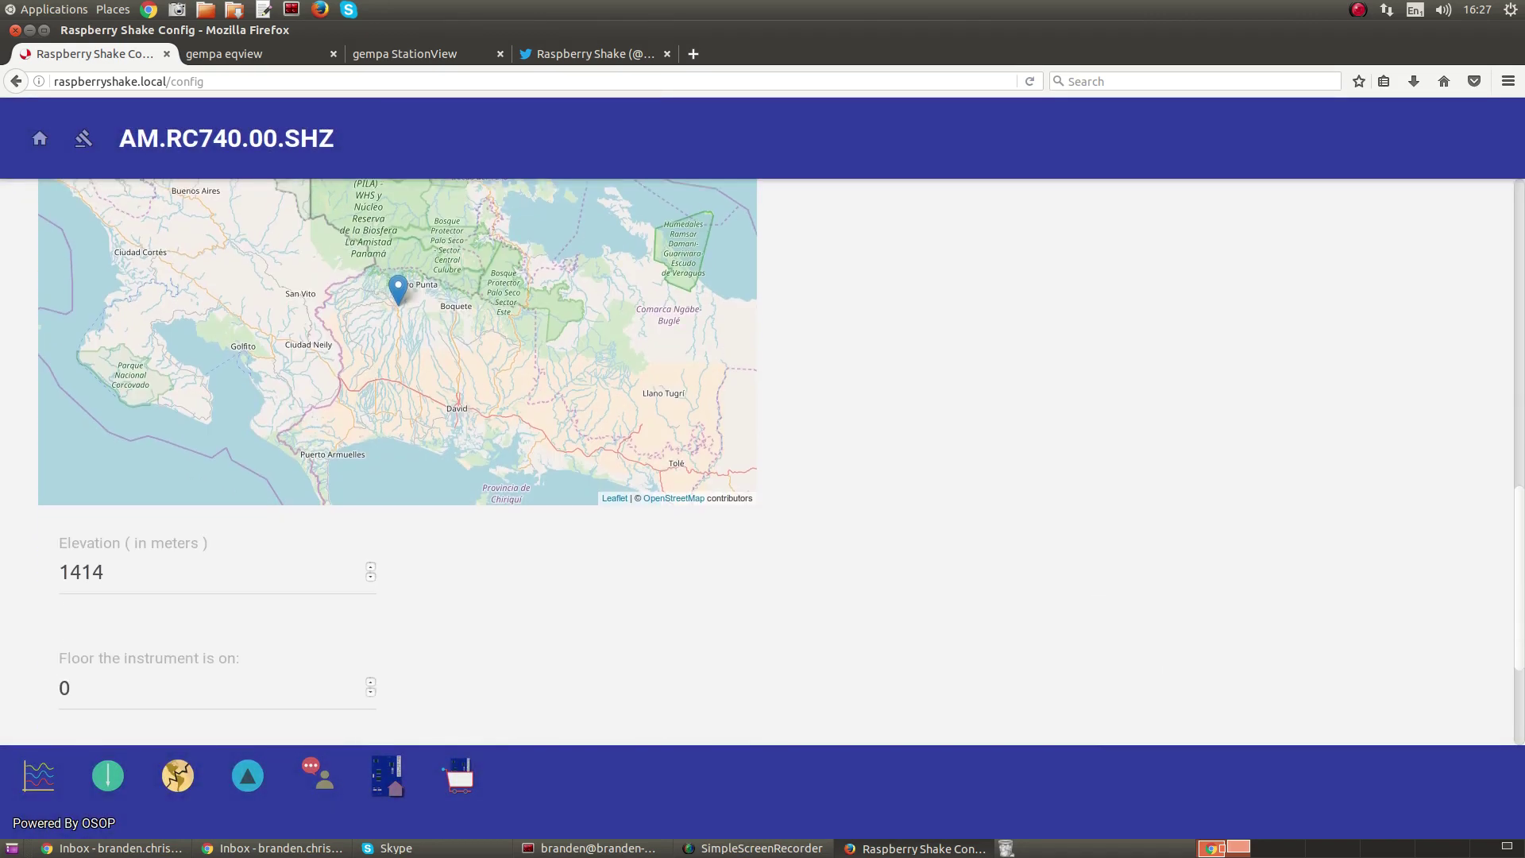
pyautogui.press('Tab')
pyautogui.scroll(-3, 778, 461)
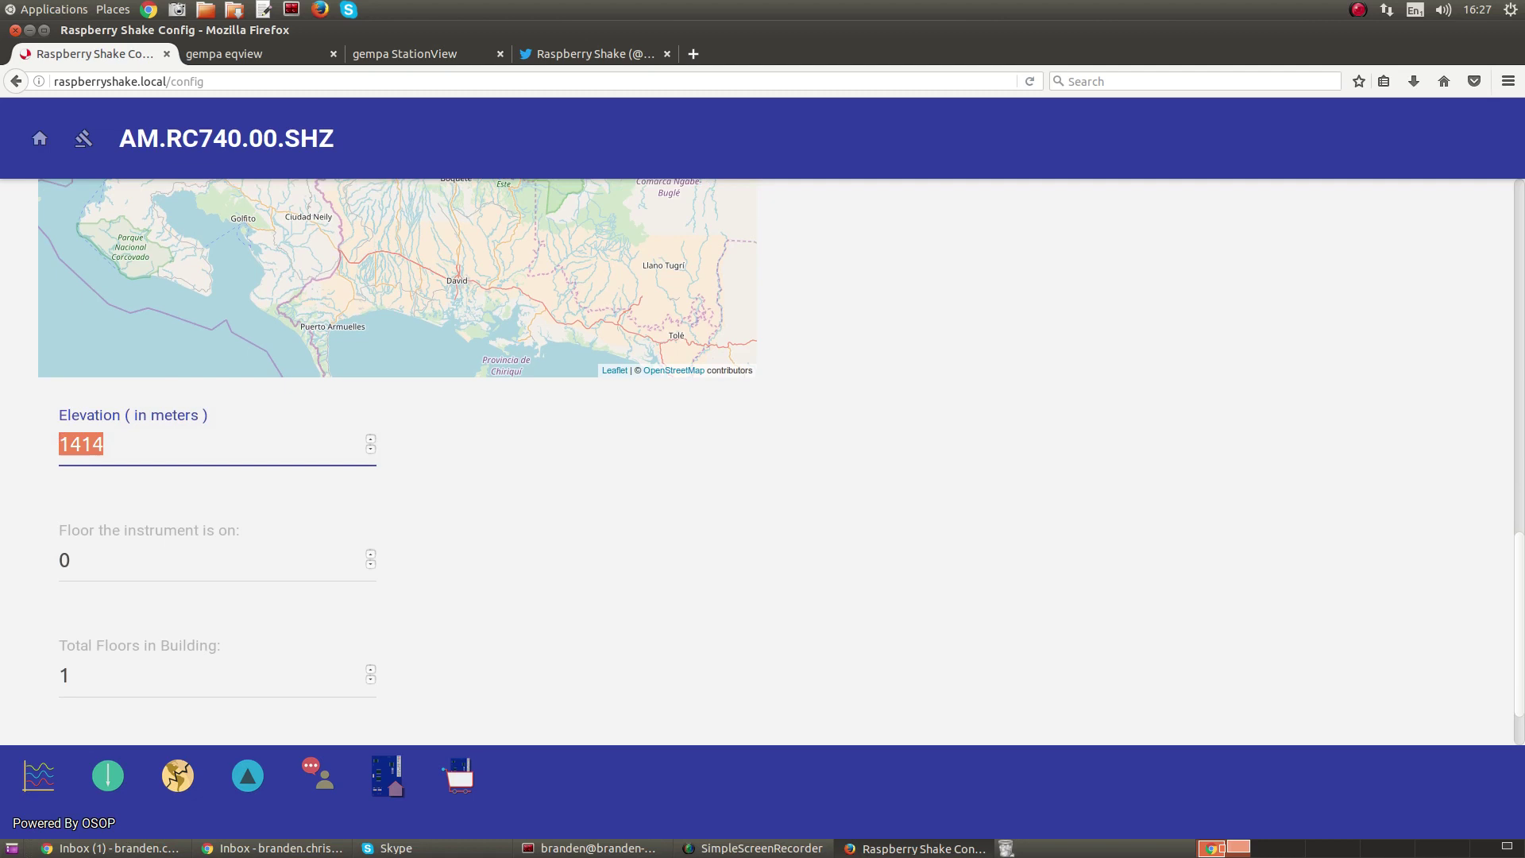
pyautogui.scroll(-2, 778, 461)
pyautogui.click(755, 482)
pyautogui.click(198, 366)
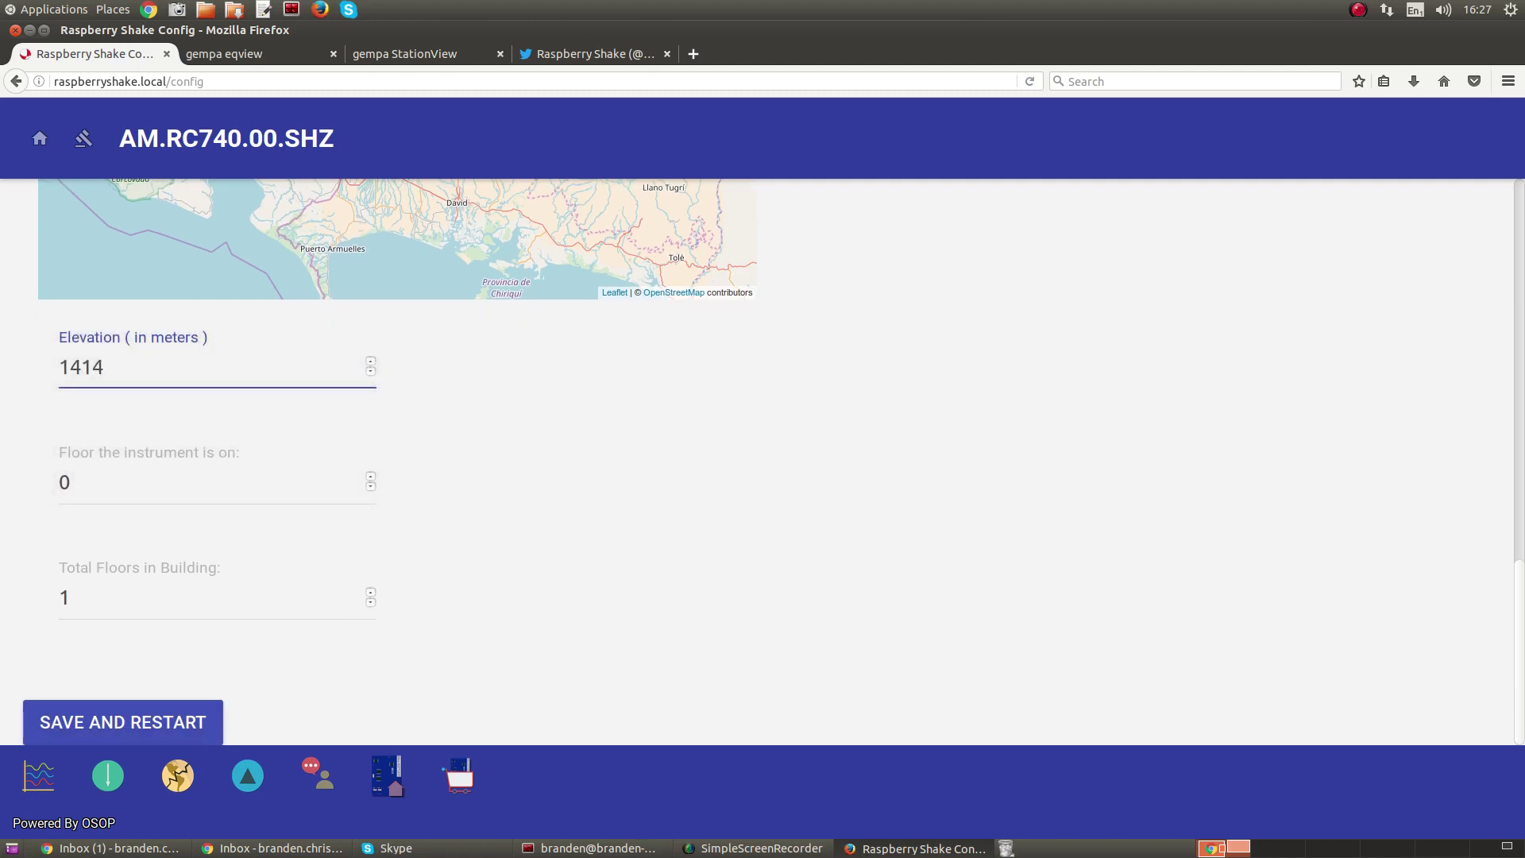
pyautogui.click(215, 482)
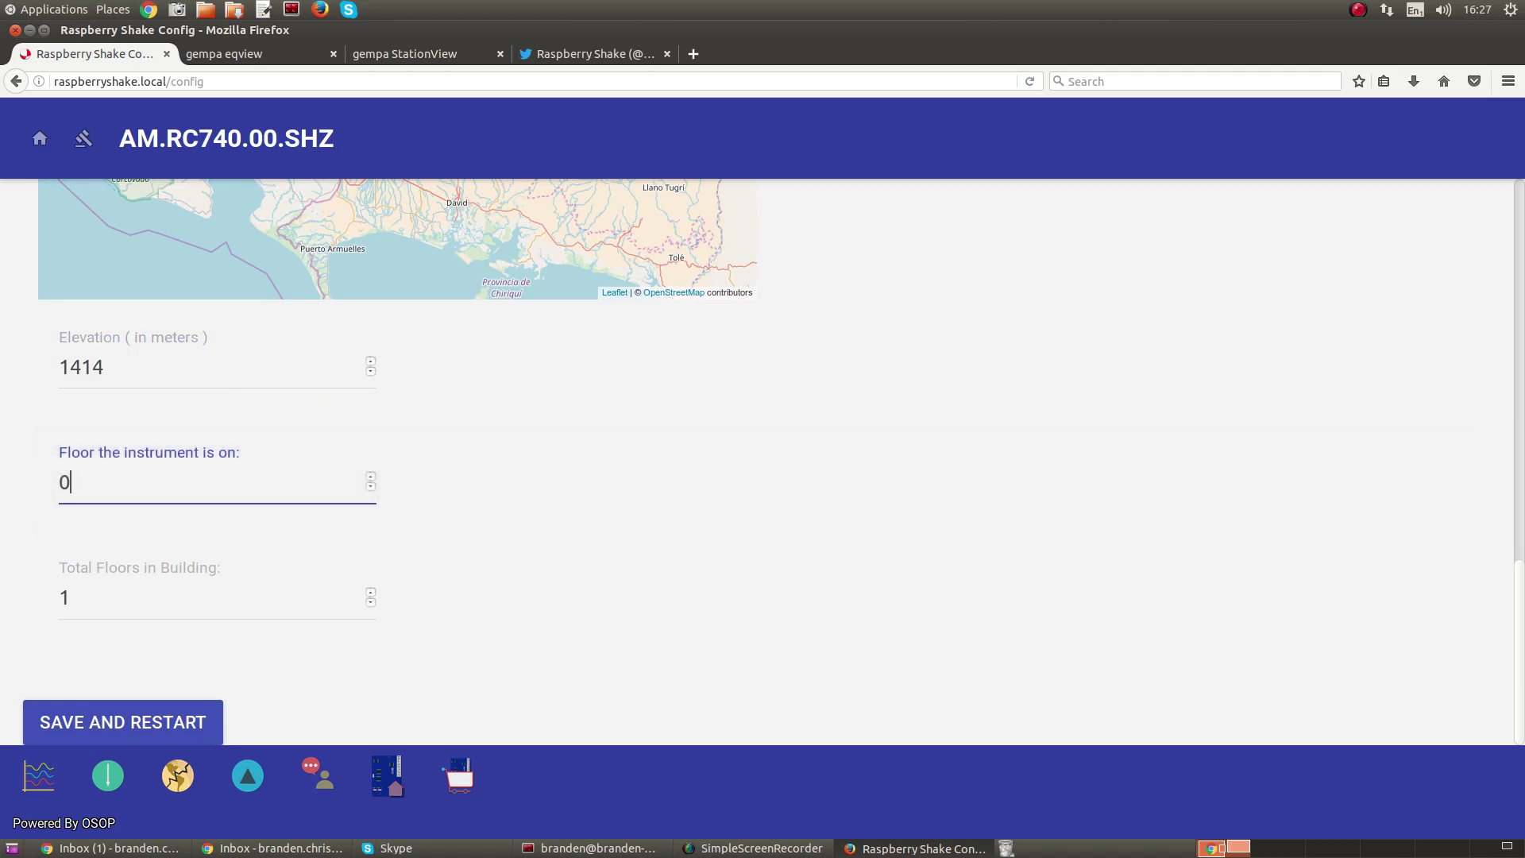
pyautogui.click(159, 597)
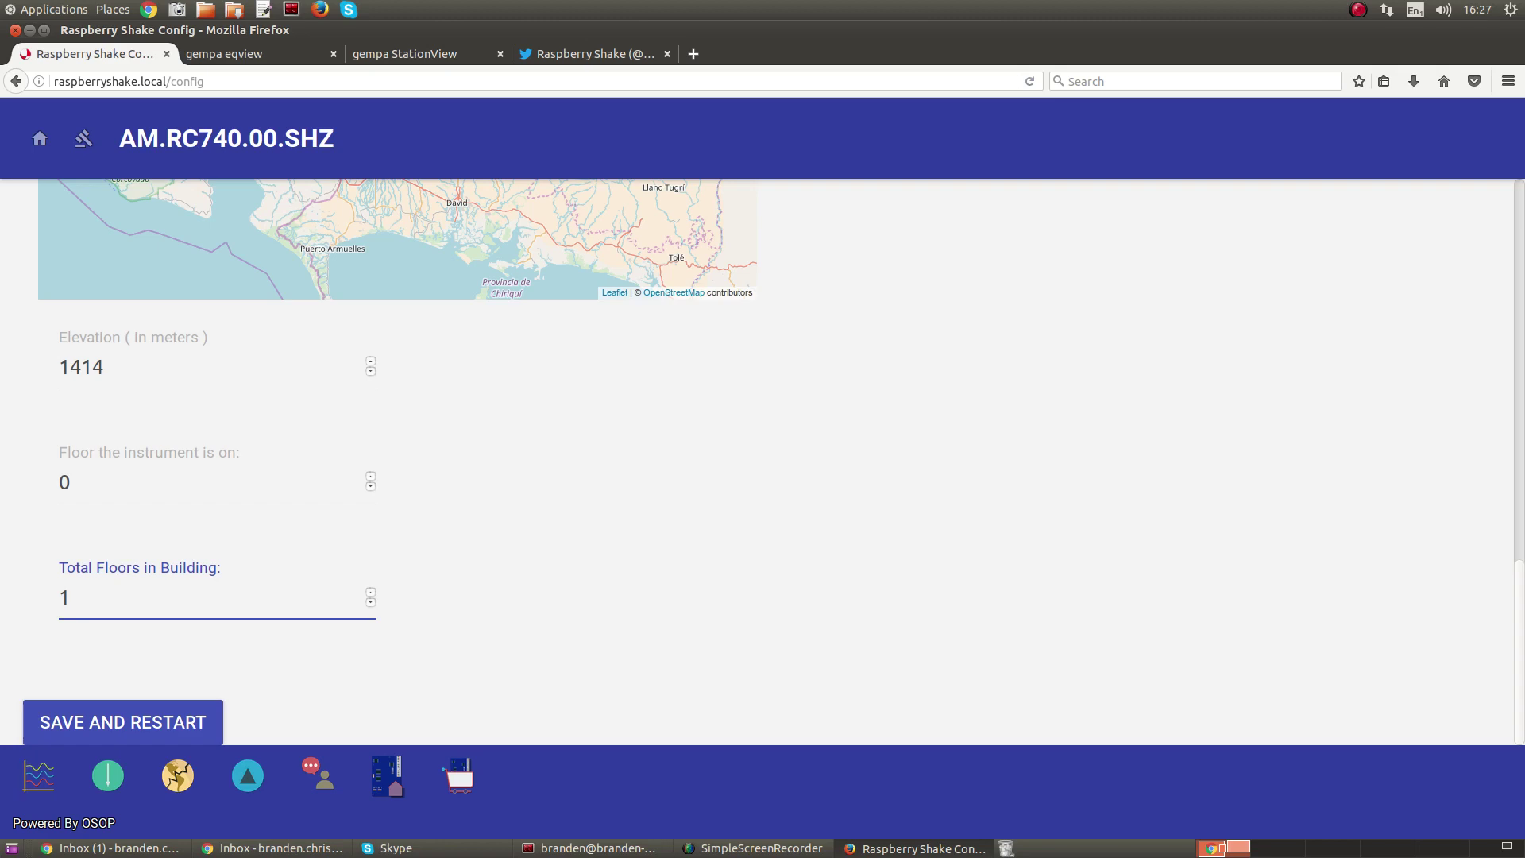
# - Save and restart the device, confirming with the myshake user's password
pyautogui.click(101, 725)
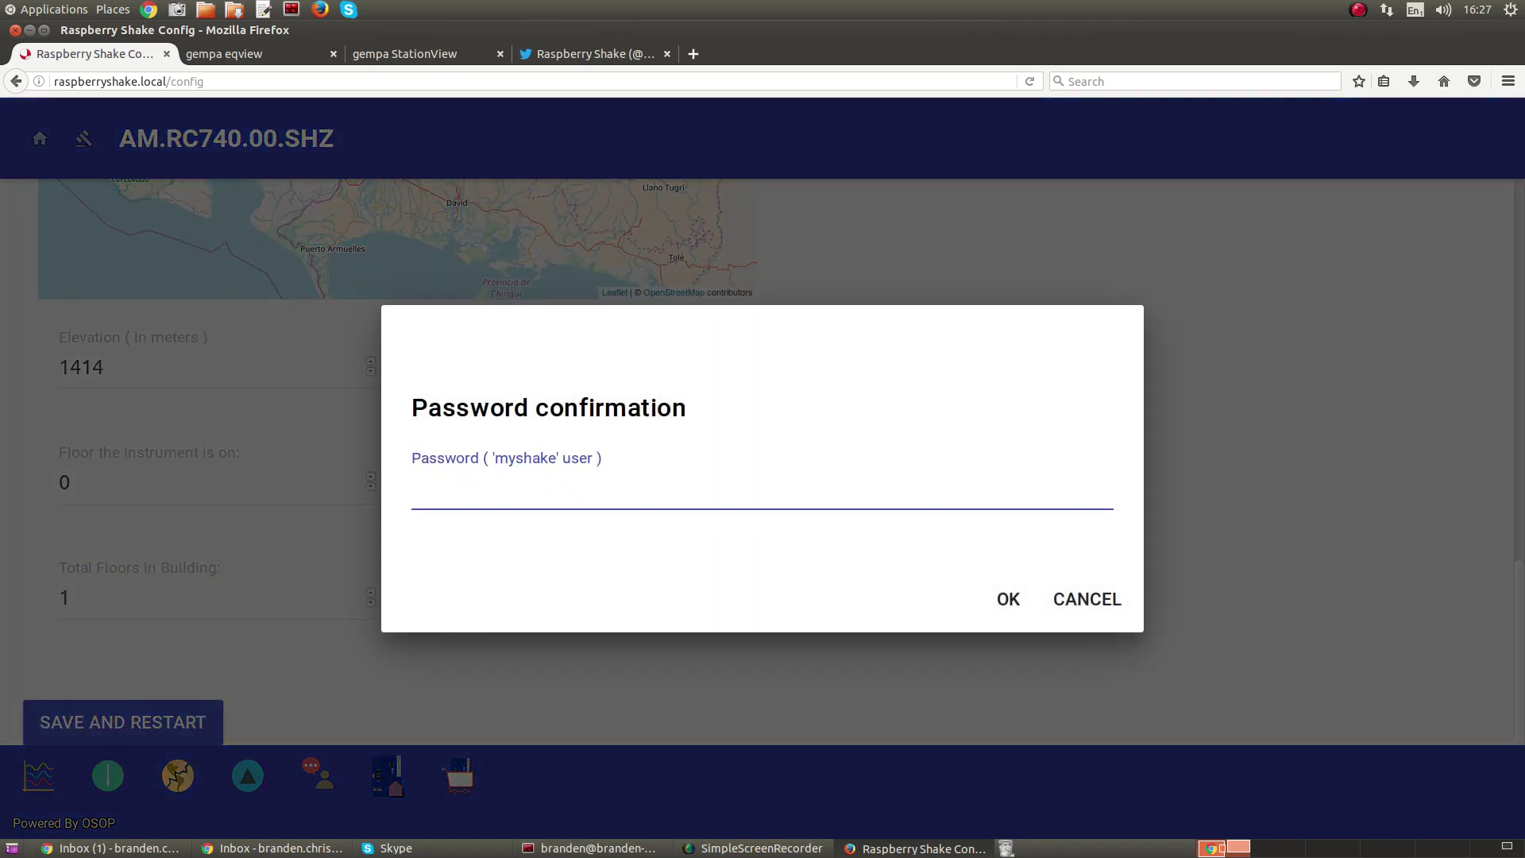
pyautogui.write('shakeme')
pyautogui.press('BackSpace')
pyautogui.press('BackSpace')
pyautogui.press('BackSpace')
pyautogui.press('BackSpace')
pyautogui.press('BackSpace')
pyautogui.press('BackSpace')
pyautogui.press('BackSpace')
pyautogui.write('shakeme')
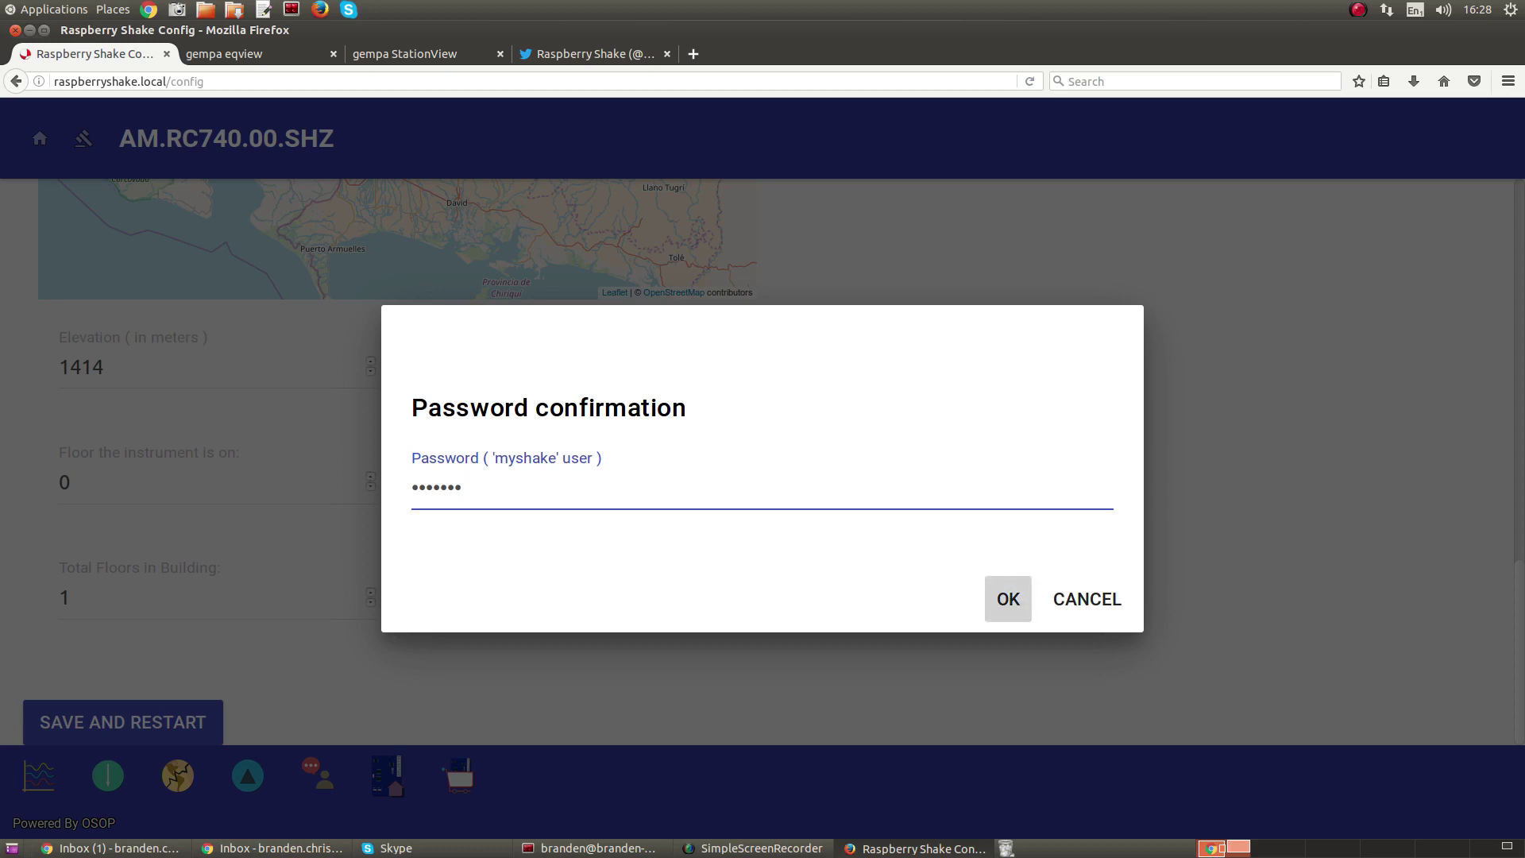
pyautogui.click(1008, 599)
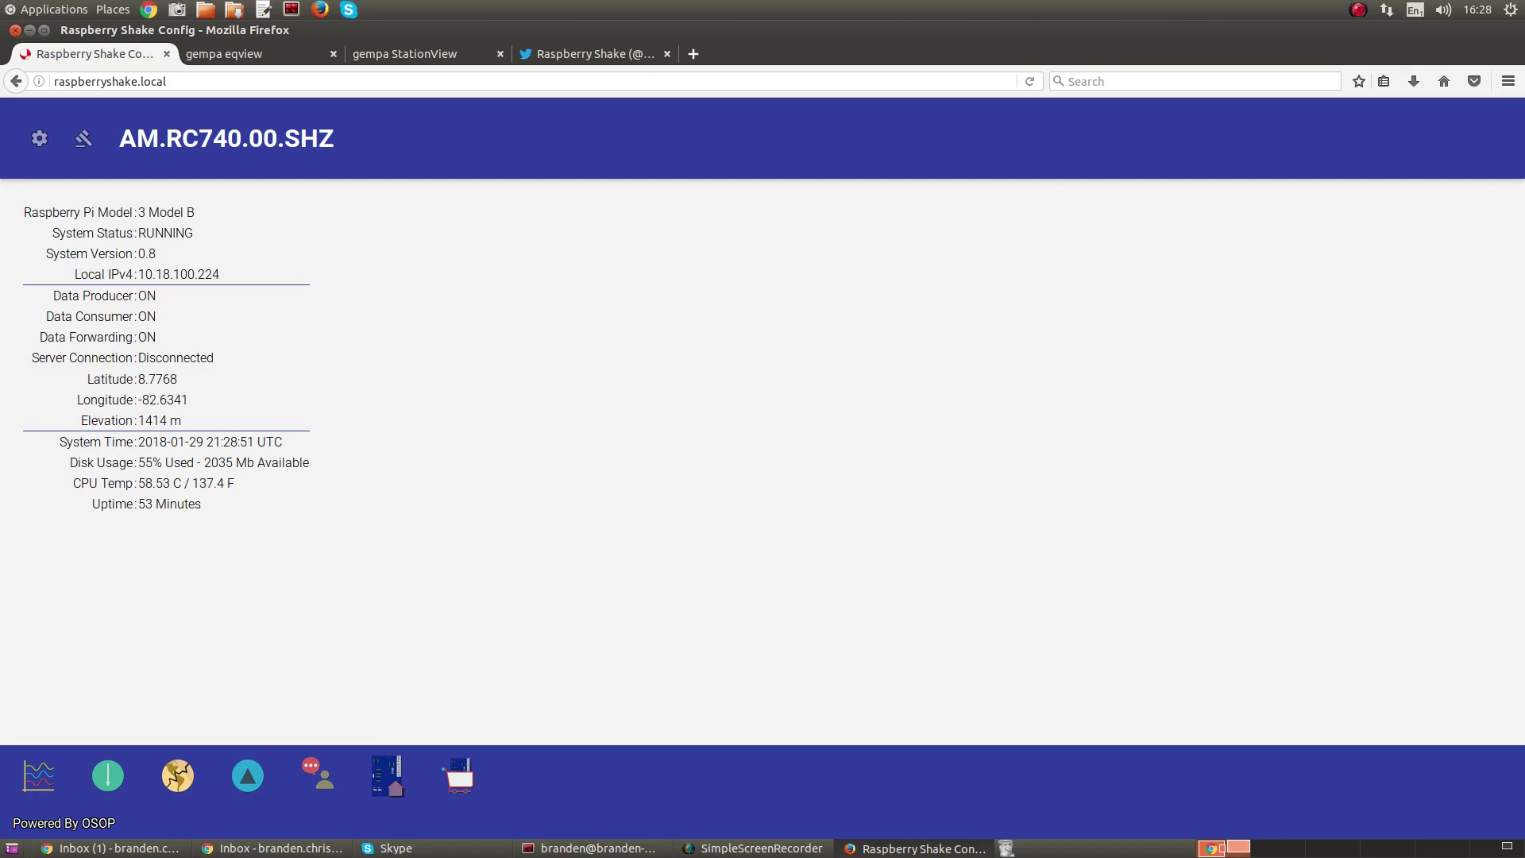
pyautogui.moveTo(38, 337)
pyautogui.mouseDown()
pyautogui.moveTo(157, 337)
pyautogui.moveTo(205, 357)
pyautogui.moveTo(31, 357)
pyautogui.mouseUp()
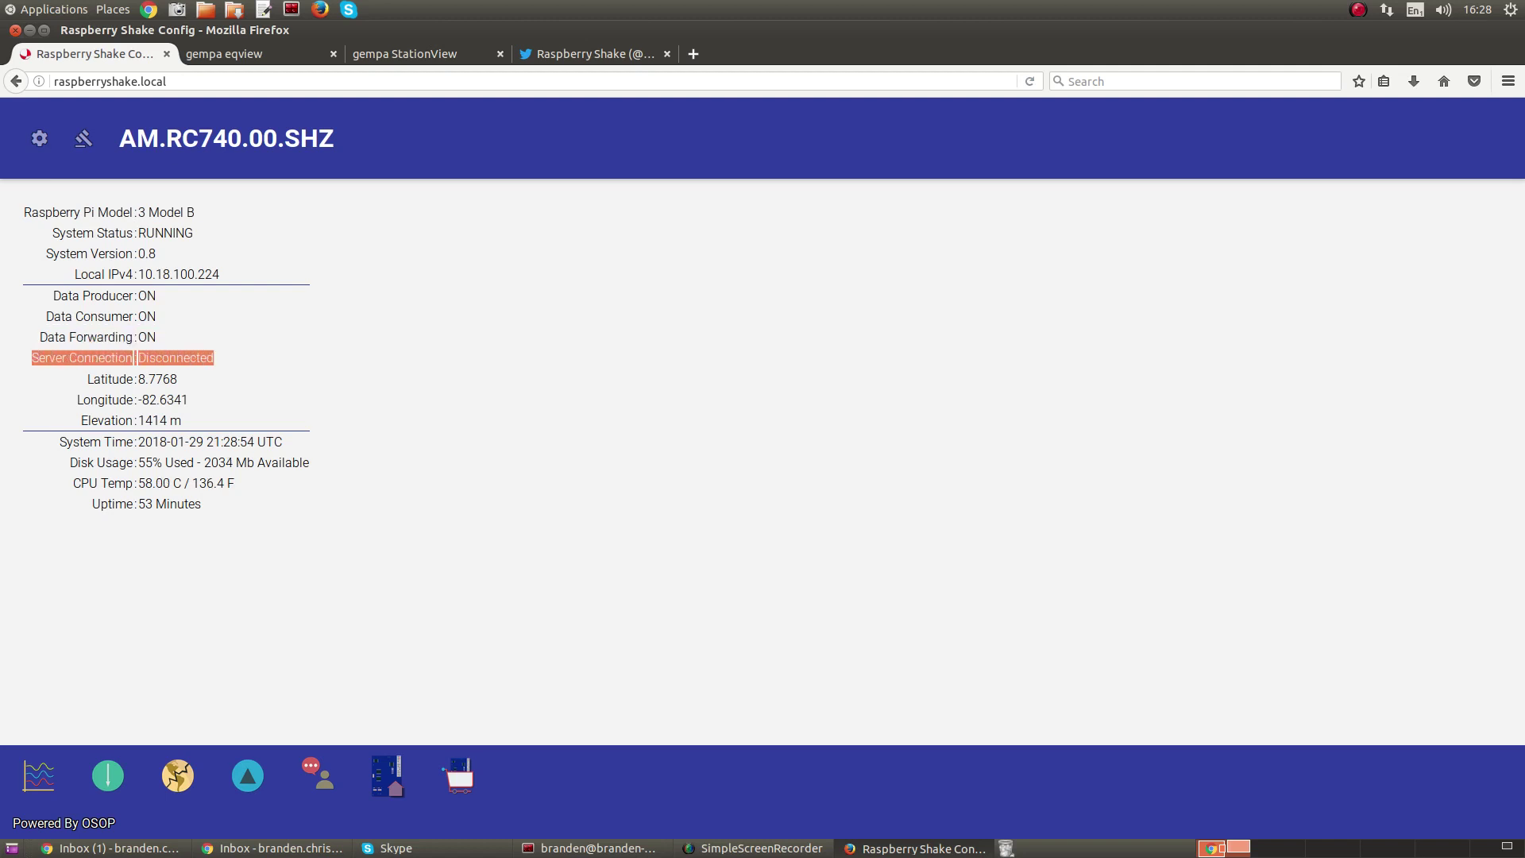
pyautogui.moveTo(138, 358); pyautogui.dragTo(207, 358)
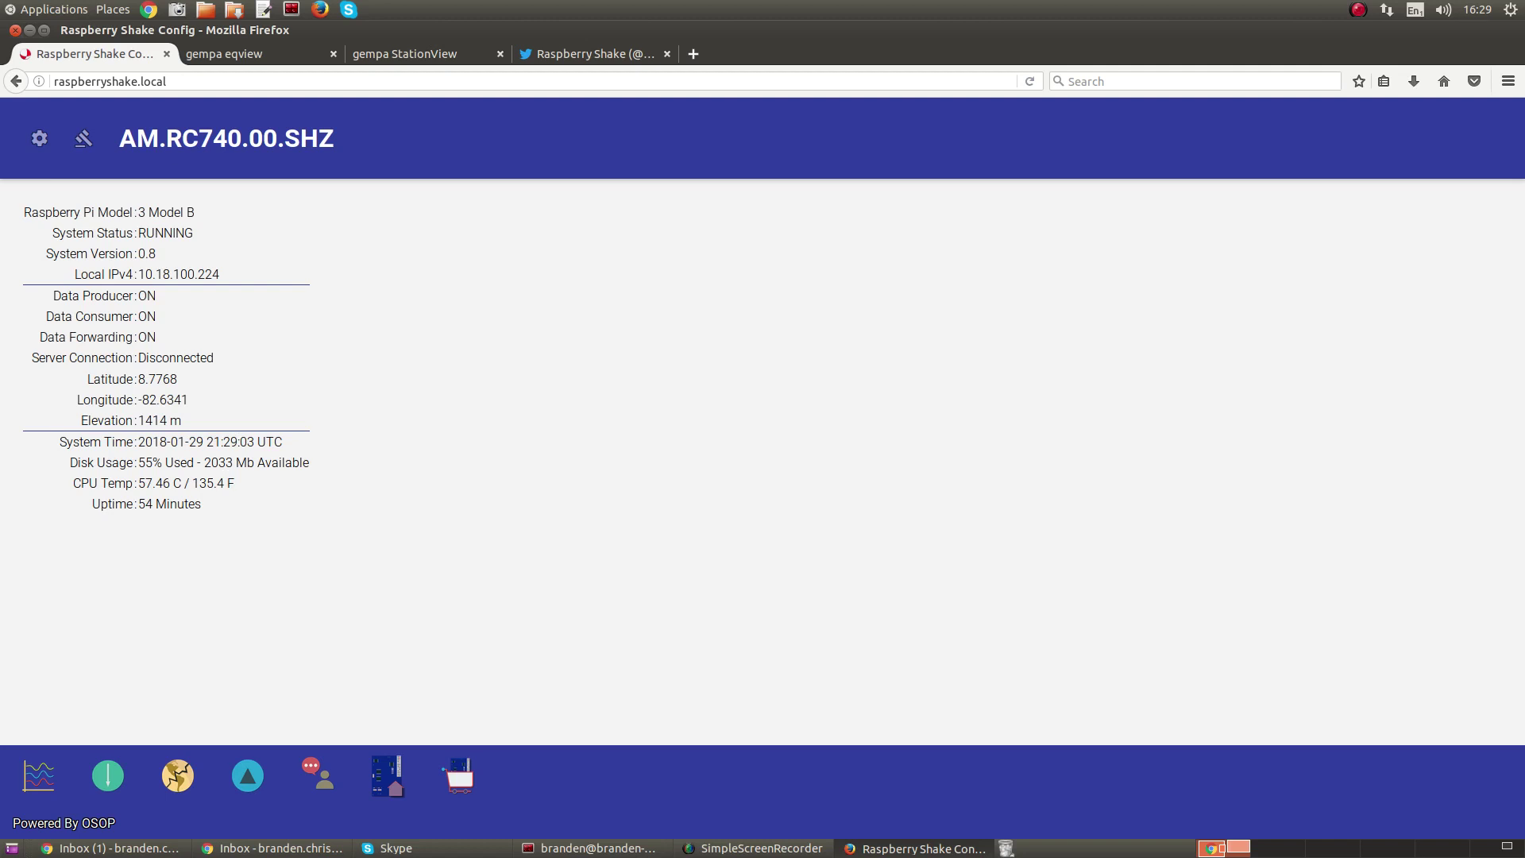
pyautogui.moveTo(87, 379); pyautogui.dragTo(181, 420)
pyautogui.moveTo(181, 420); pyautogui.dragTo(145, 420)
# - Reload the status page until Server Connection reads Connected
pyautogui.click(167, 81)
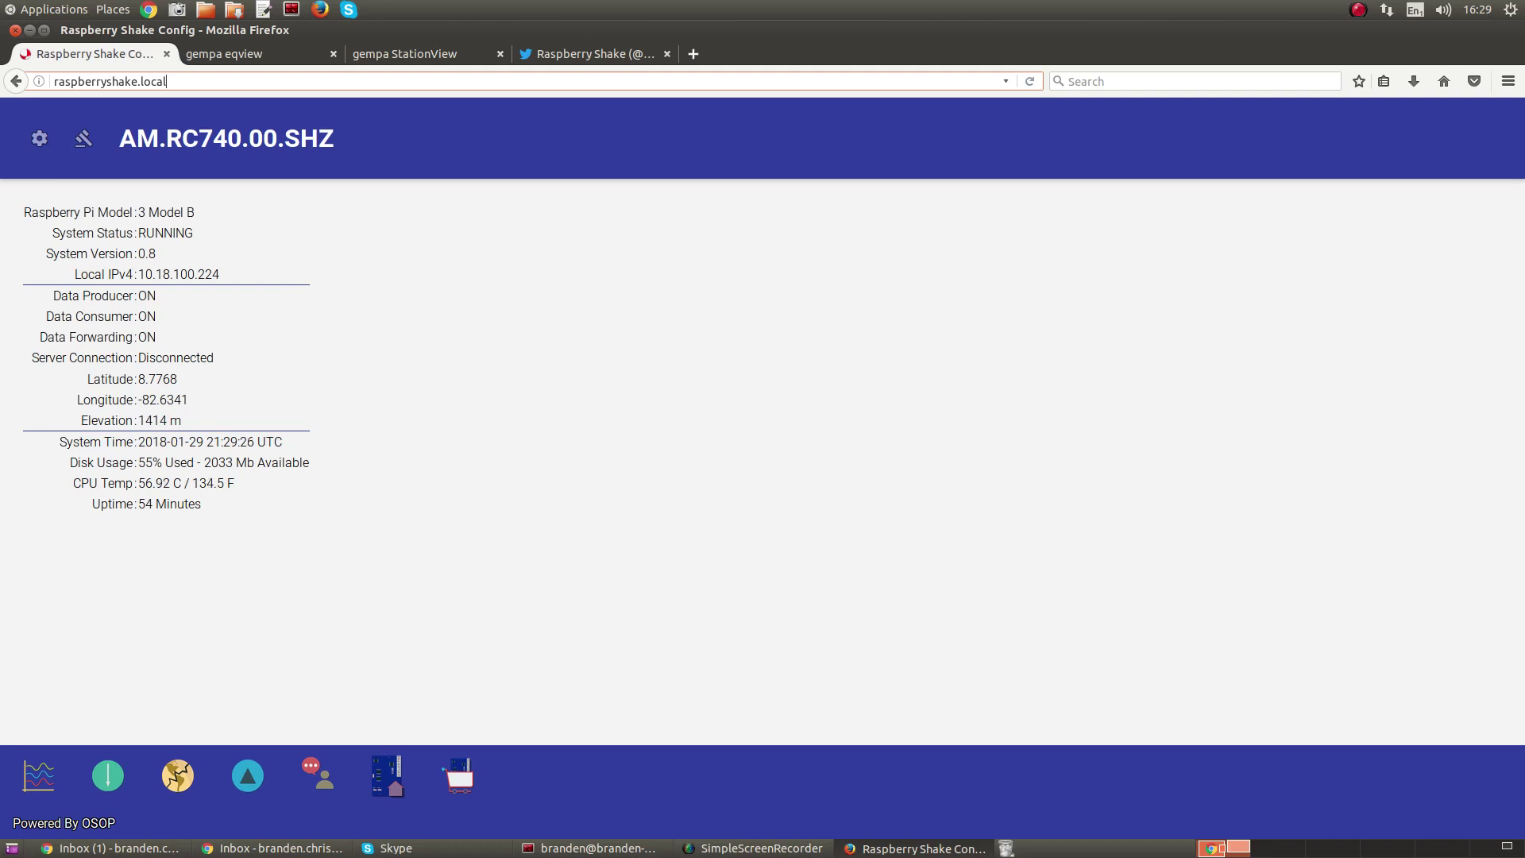
pyautogui.press('Return')
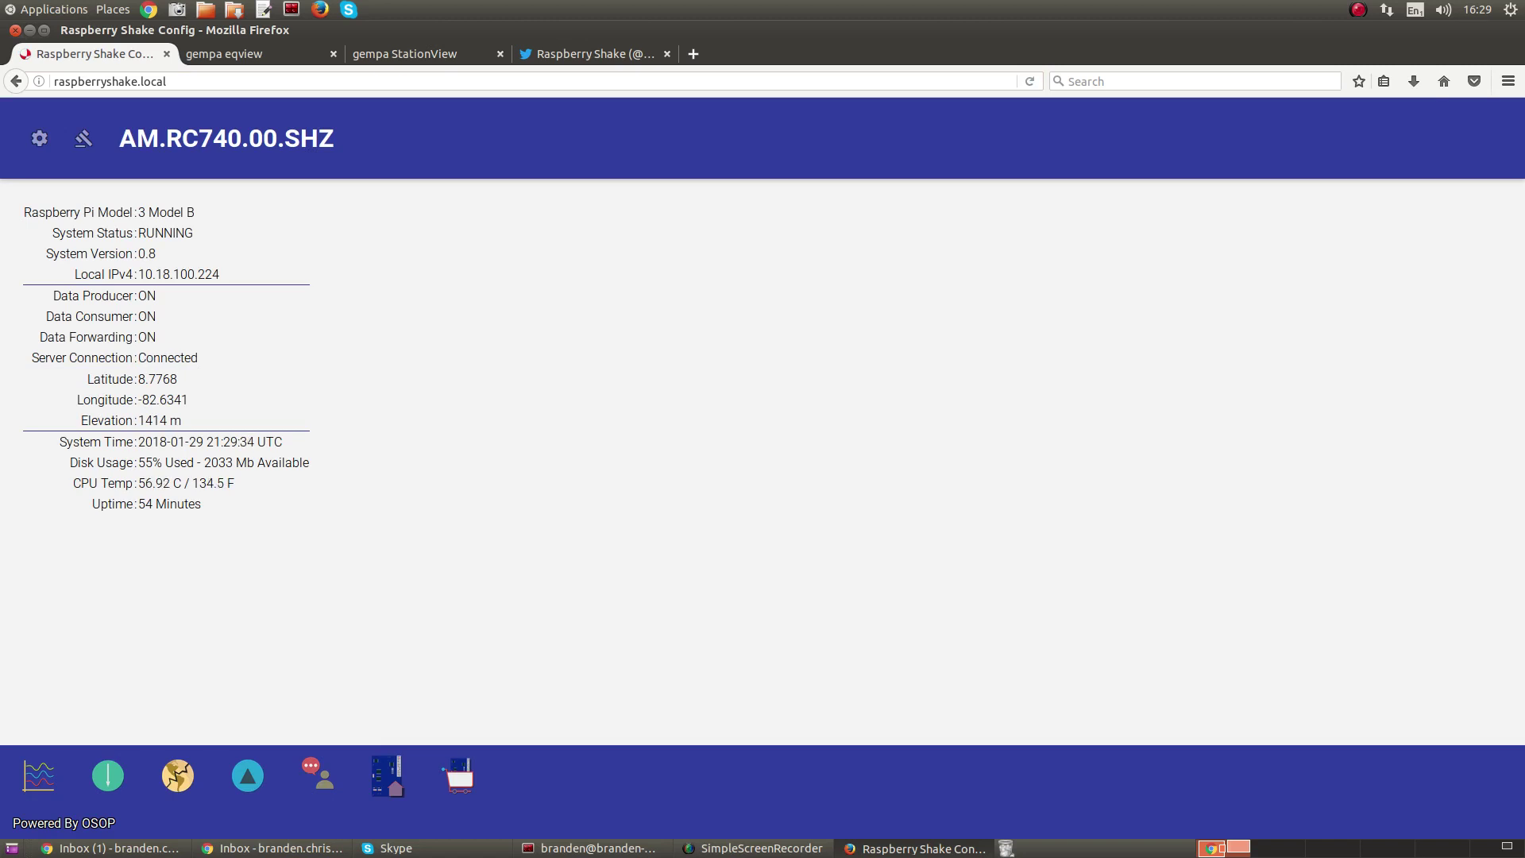
pyautogui.moveTo(199, 358); pyautogui.dragTo(138, 358)
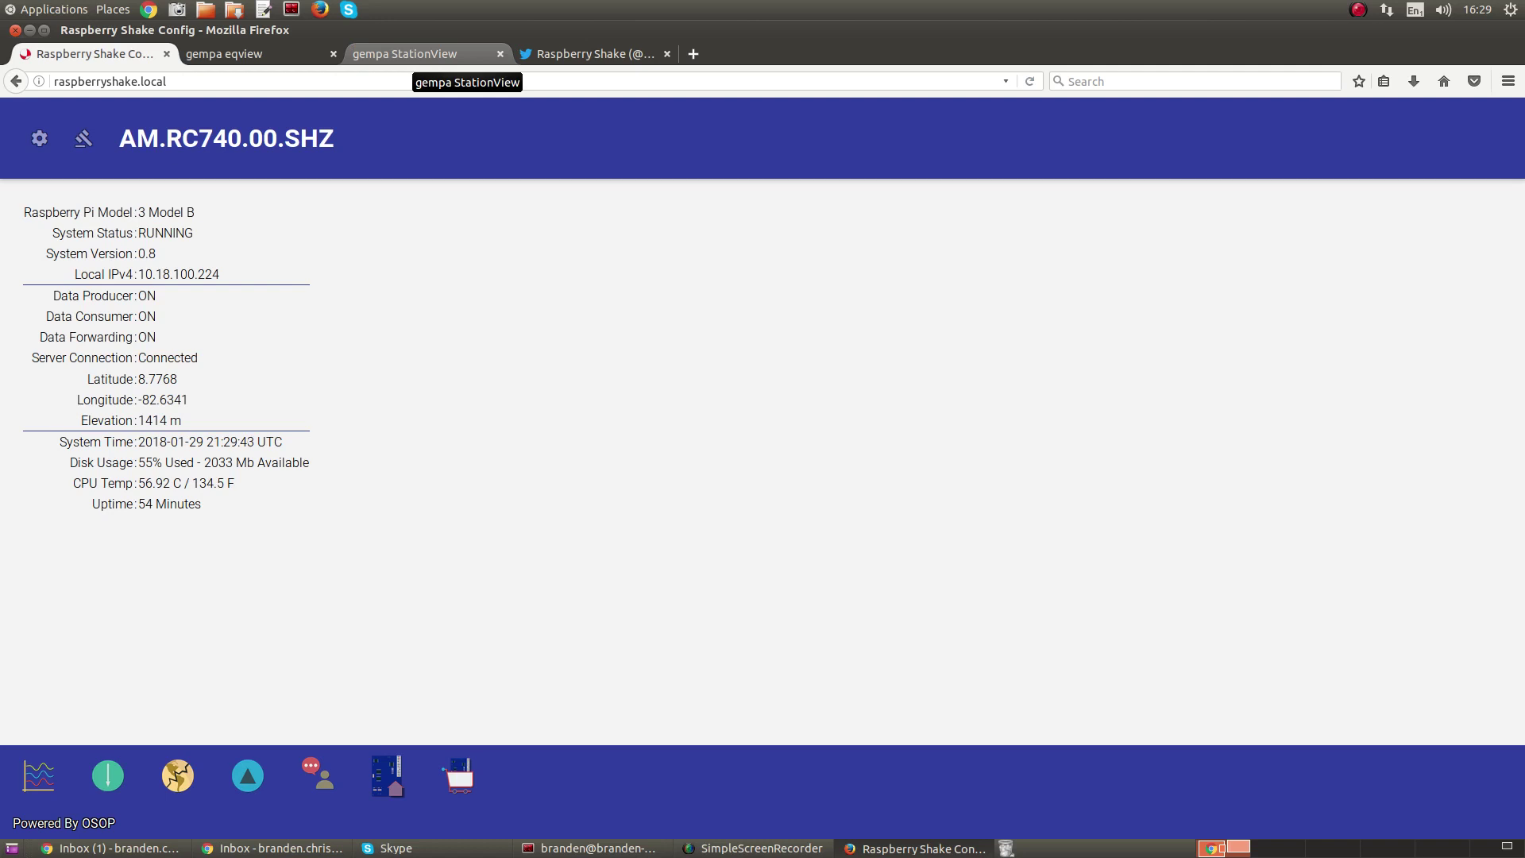
# - Switch to gempa StationView and zoom the map into Panama
pyautogui.click(413, 54)
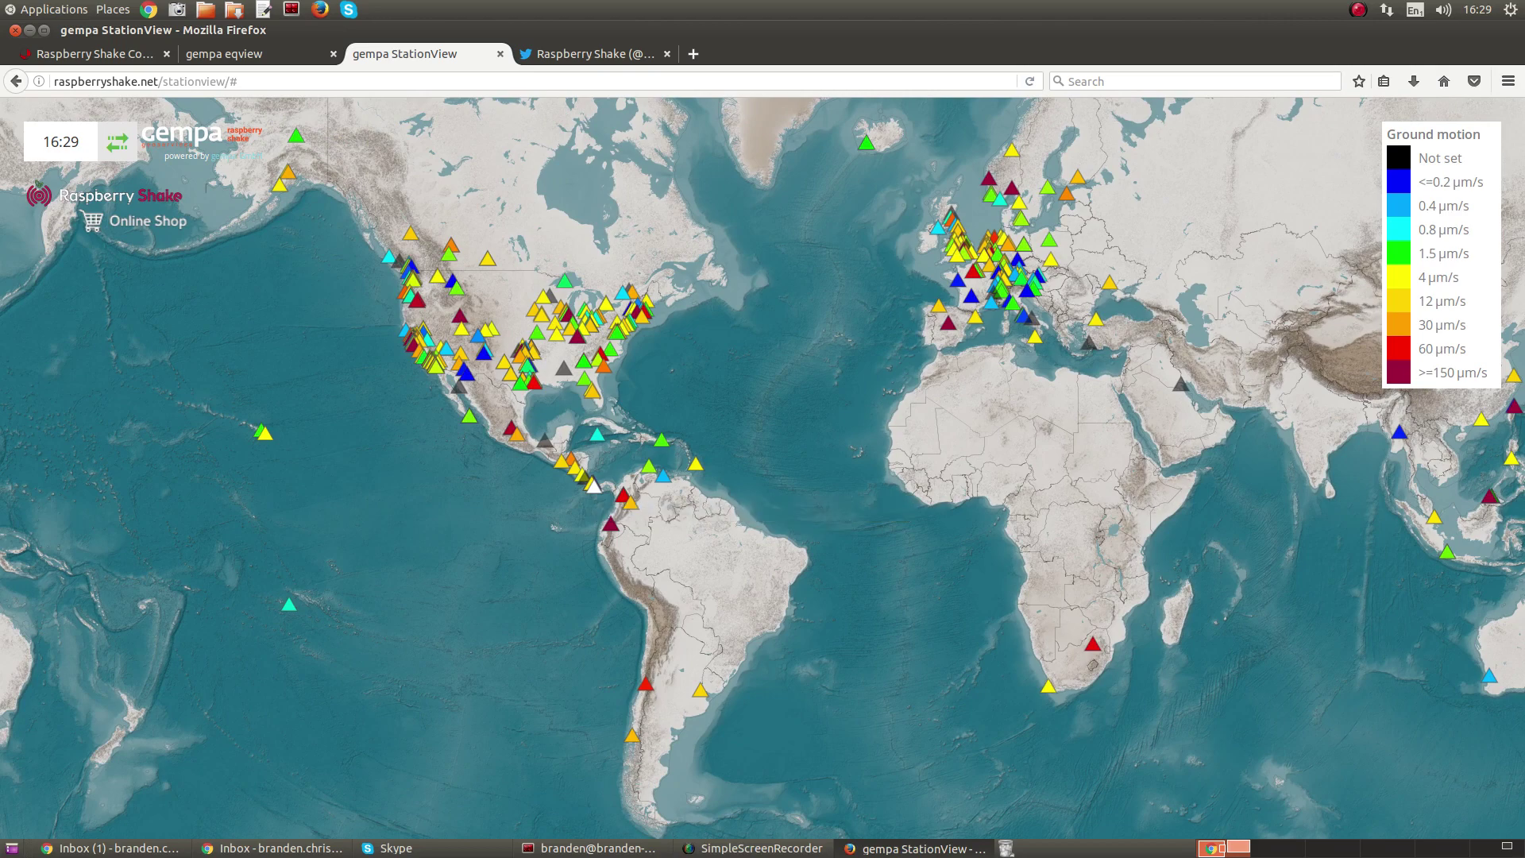
pyautogui.scroll(2, 594, 486)
pyautogui.scroll(4, 594, 486)
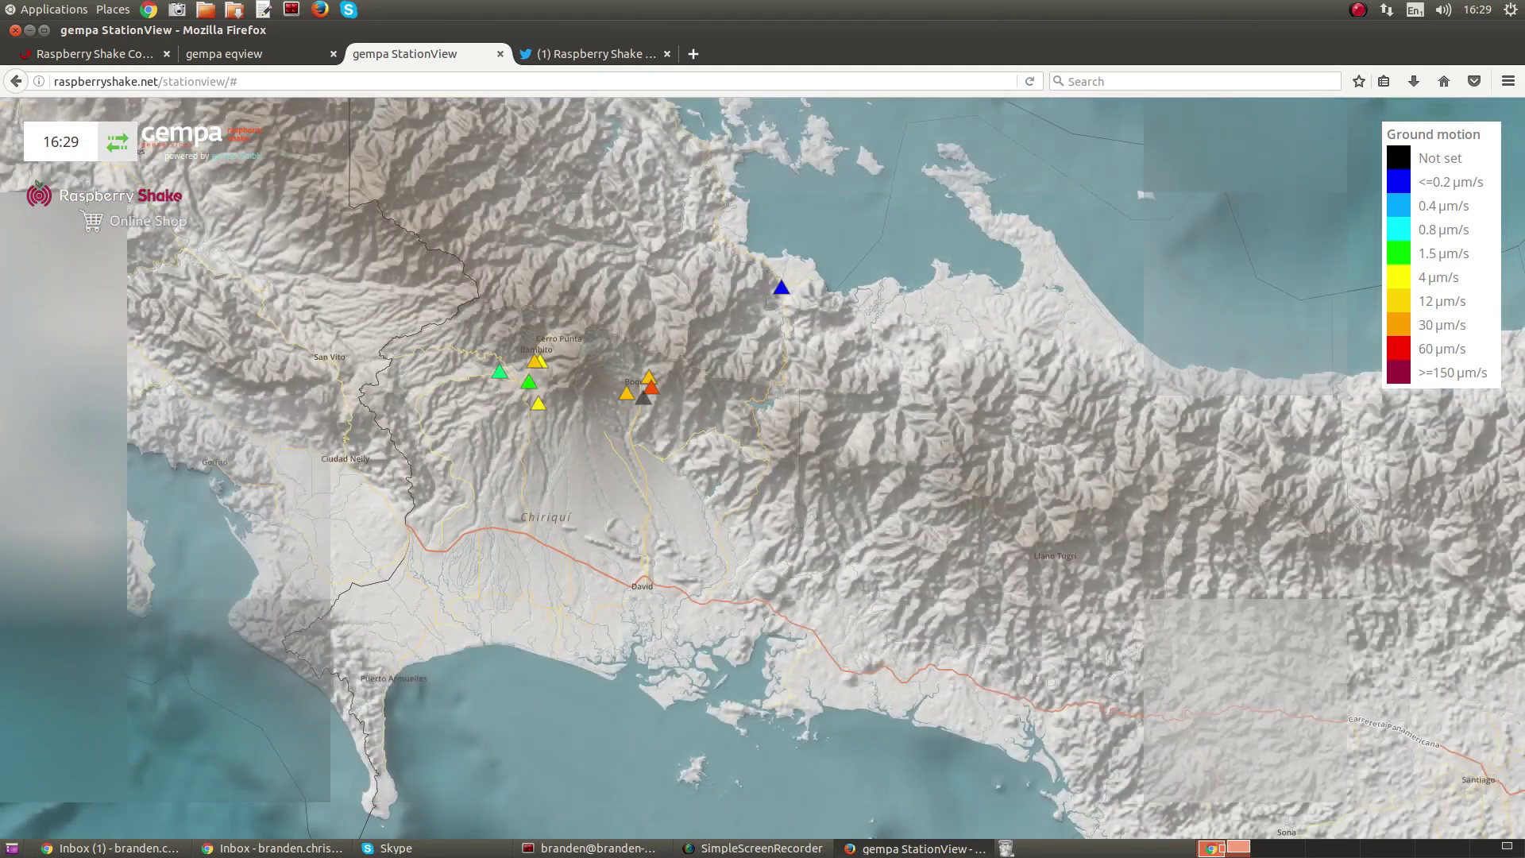
pyautogui.scroll(2, 534, 391)
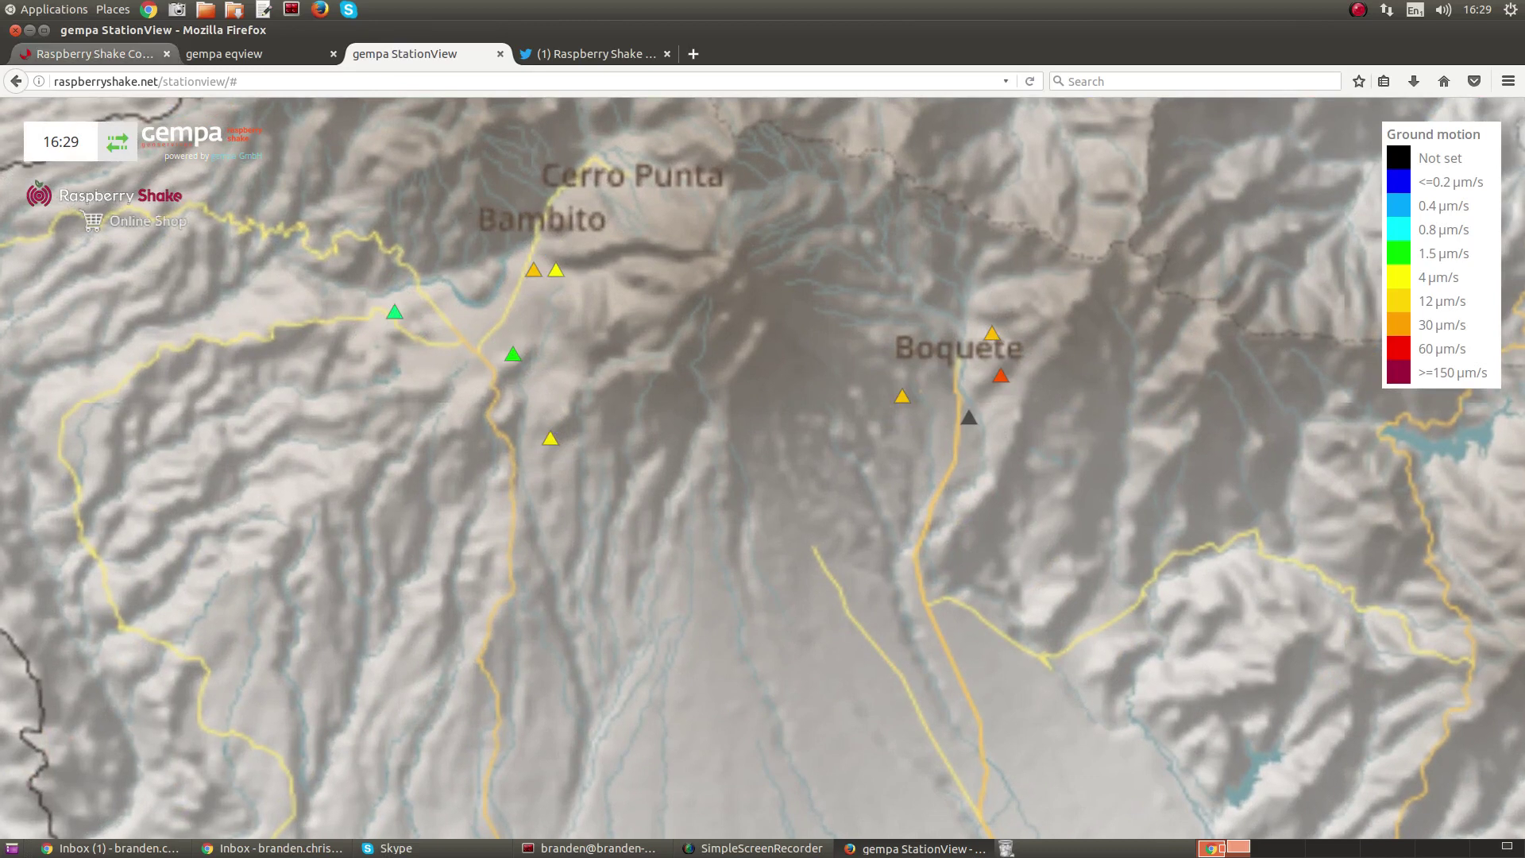
# - Confirm station code RC740 on the status page, then open AM.RC740's details on the map
pyautogui.click(87, 53)
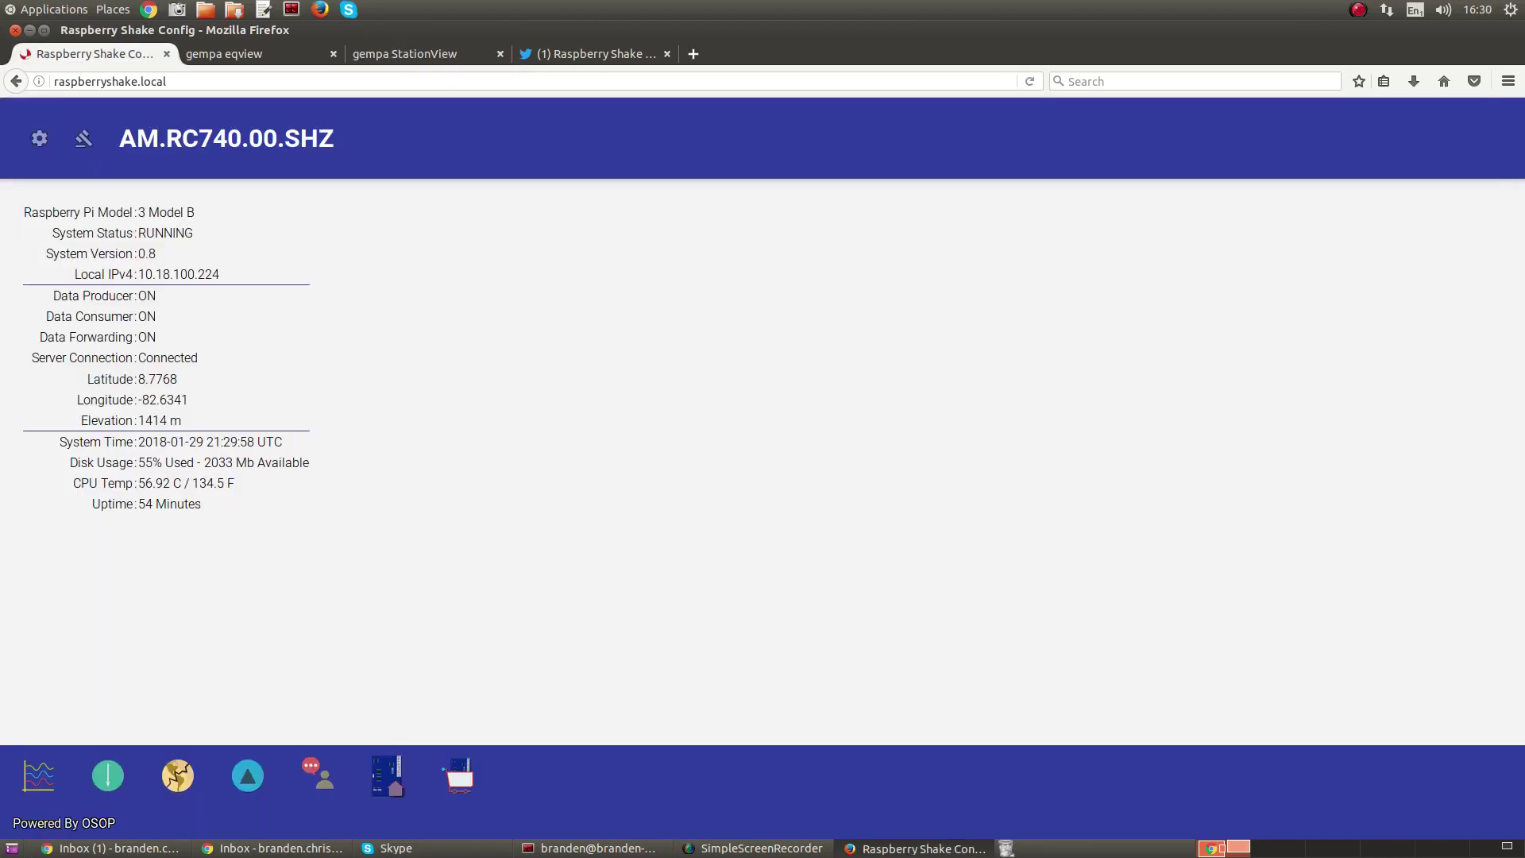
pyautogui.moveTo(166, 138); pyautogui.dragTo(241, 138)
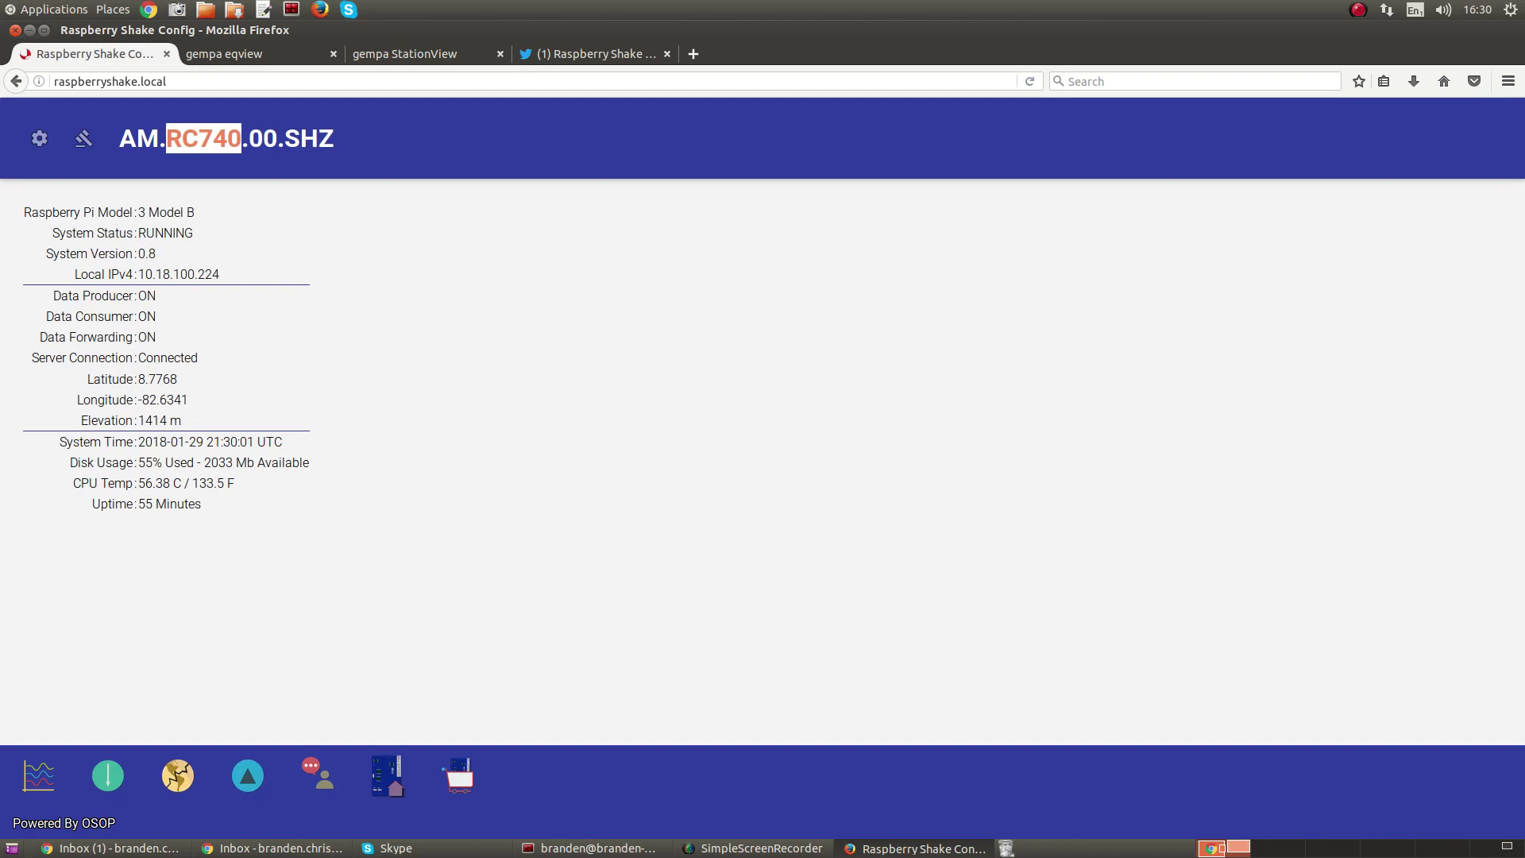
pyautogui.click(405, 53)
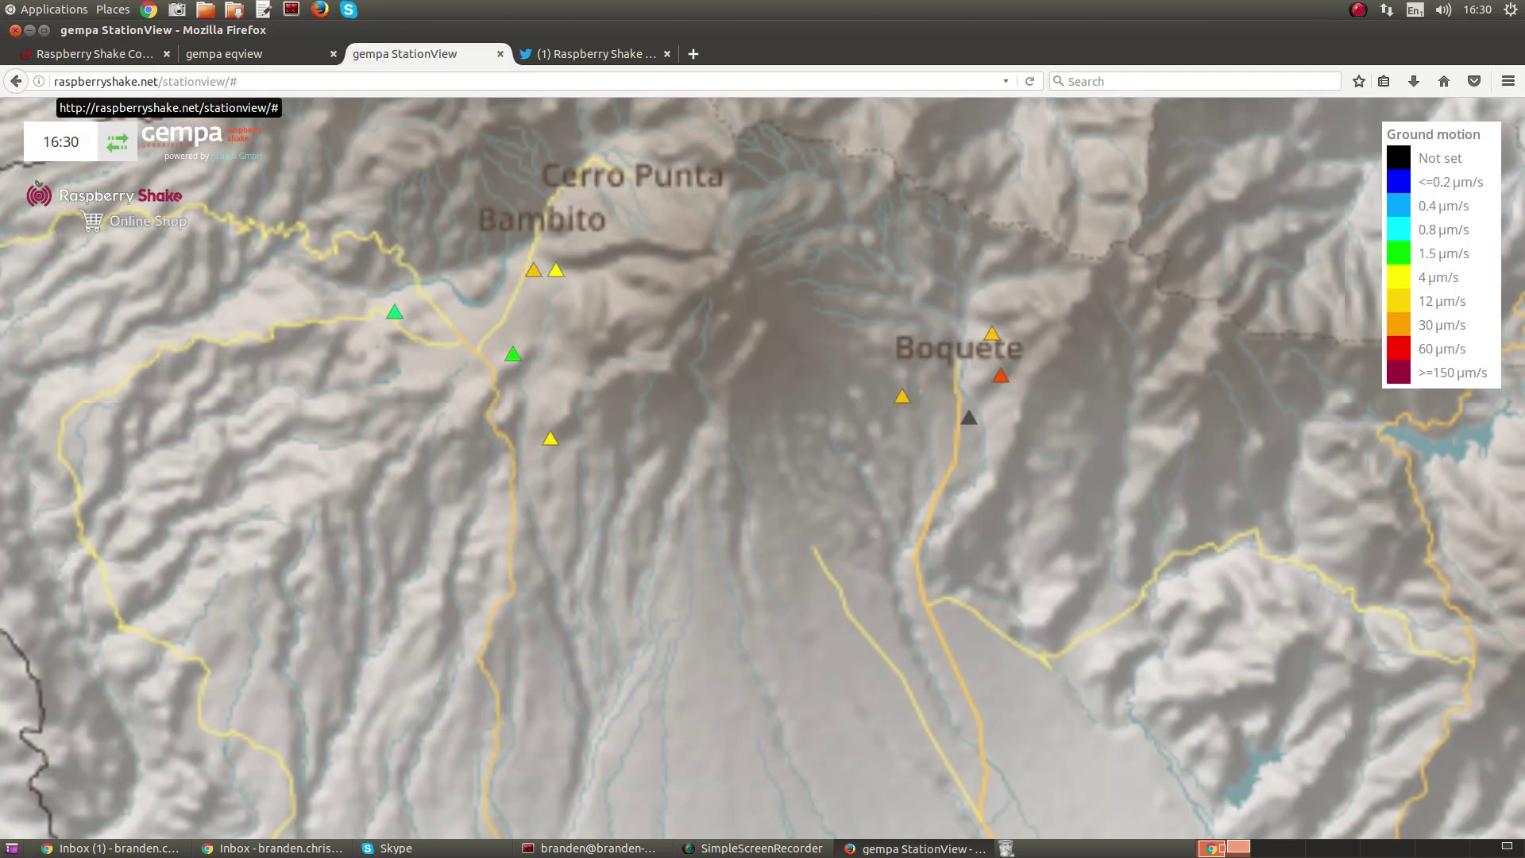
pyautogui.moveTo(54, 81); pyautogui.dragTo(229, 81)
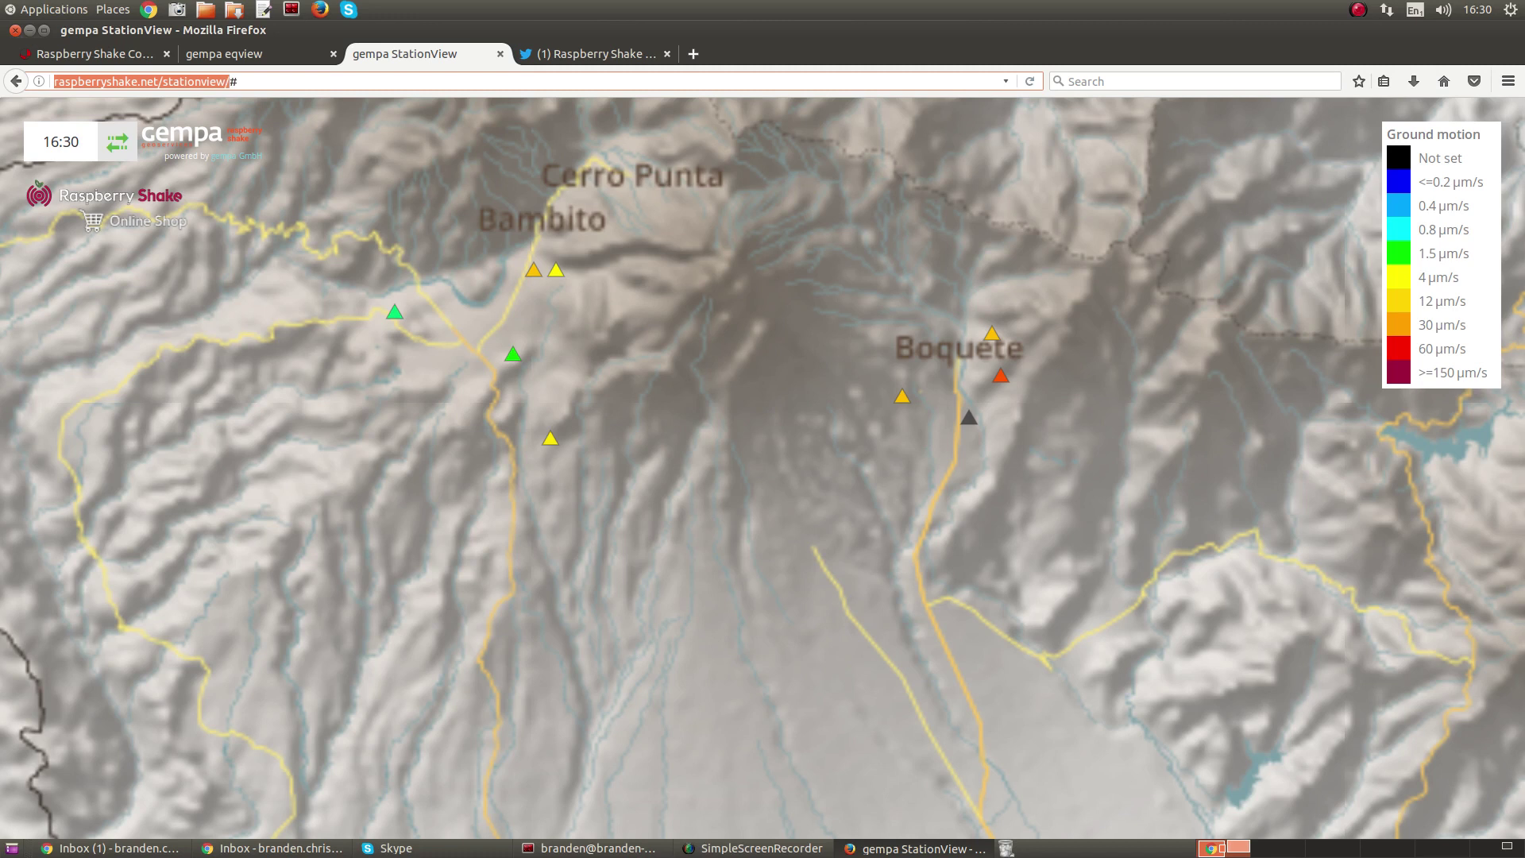
pyautogui.moveTo(513, 354)
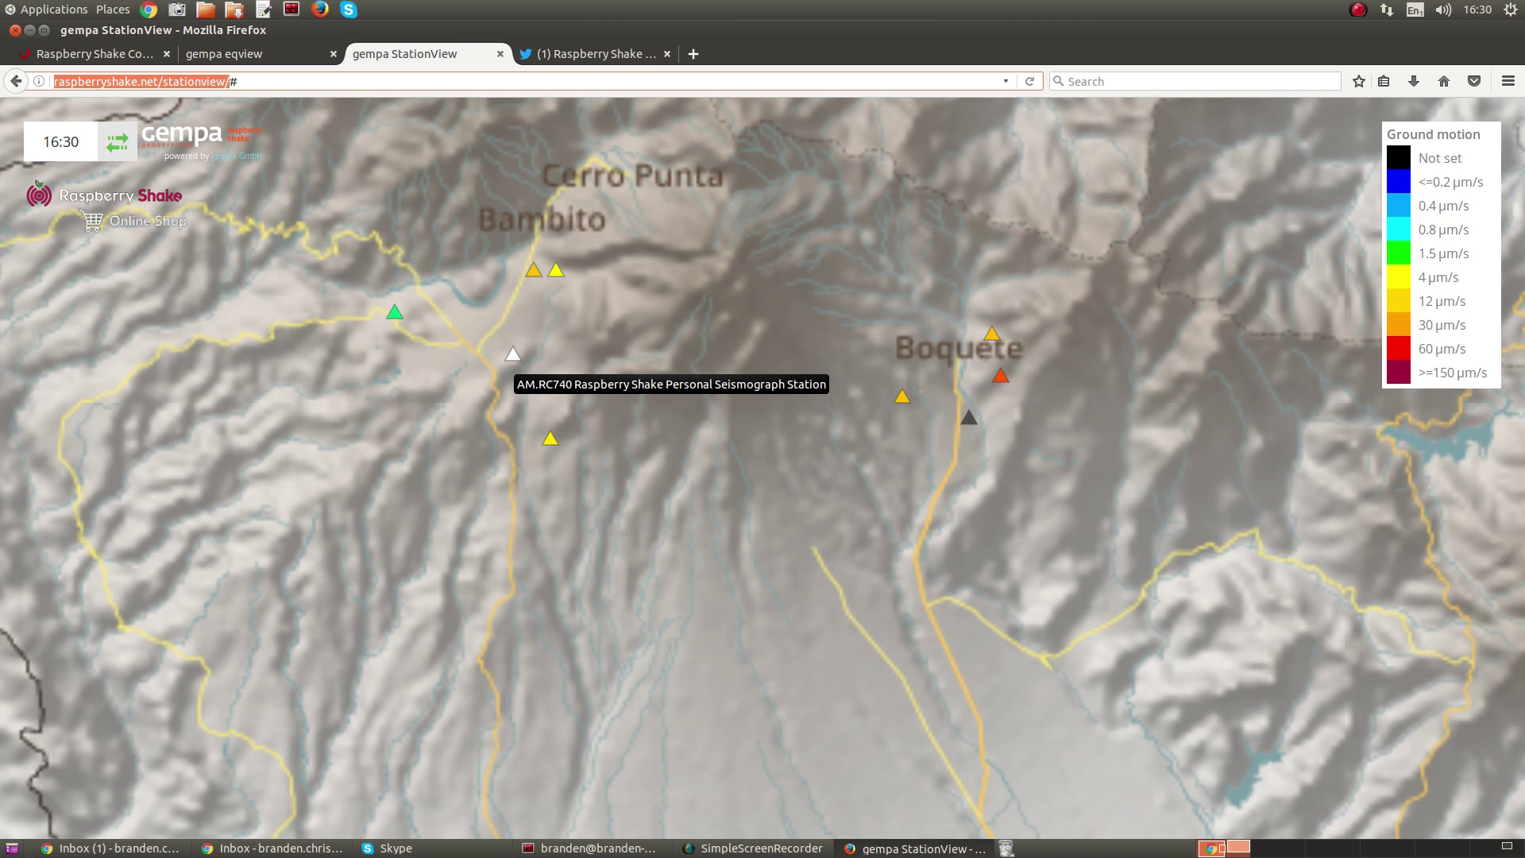
pyautogui.click(513, 354)
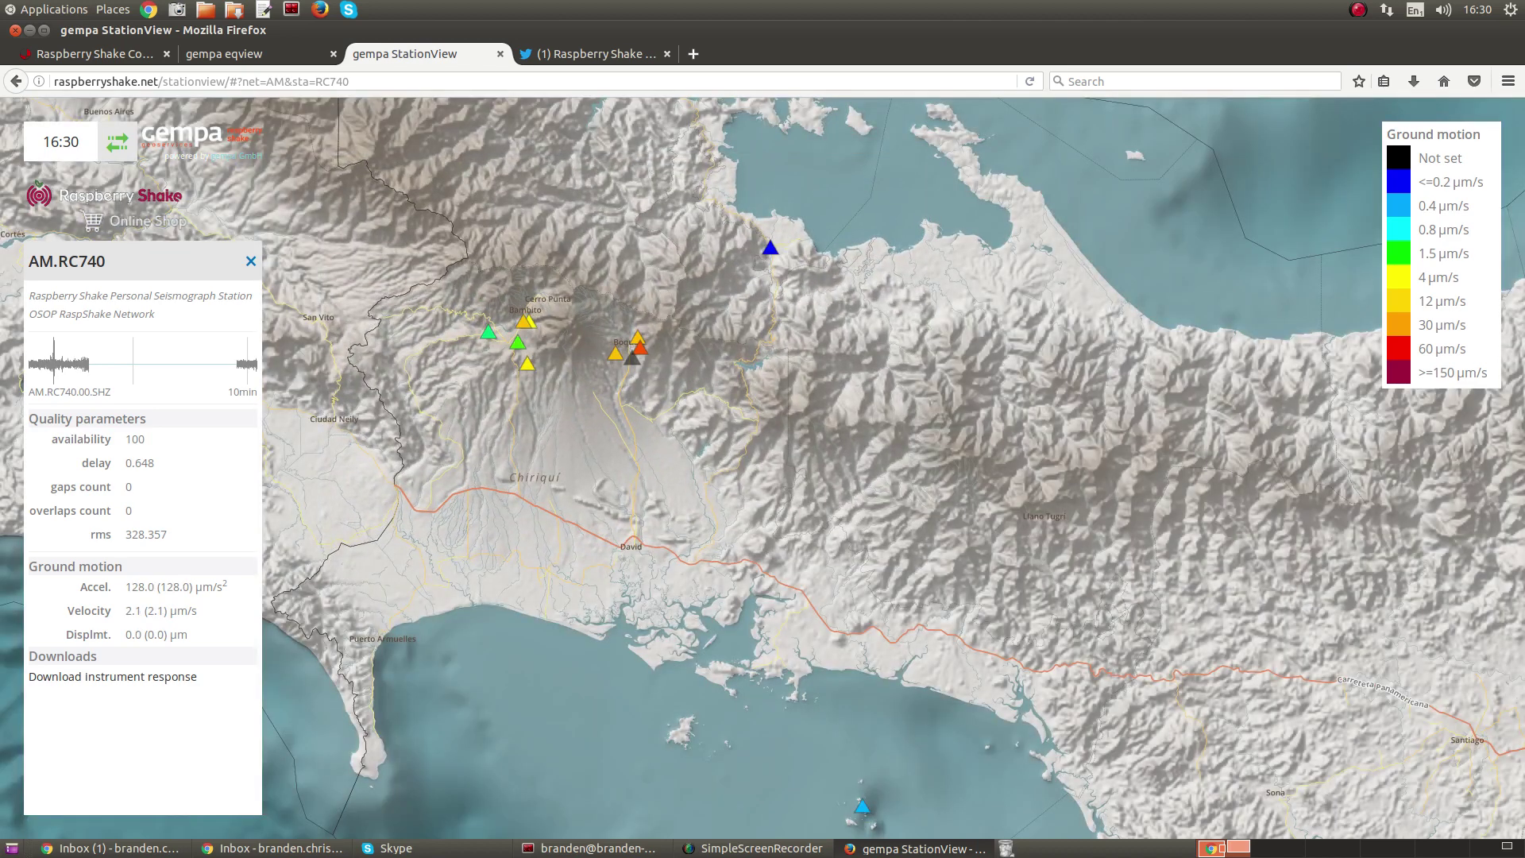
# - Reload the Raspberry Shake Twitter profile and highlight the tweet announcing AM.RC740 online in Panama
pyautogui.hotkey('ctrl', 'Tab')
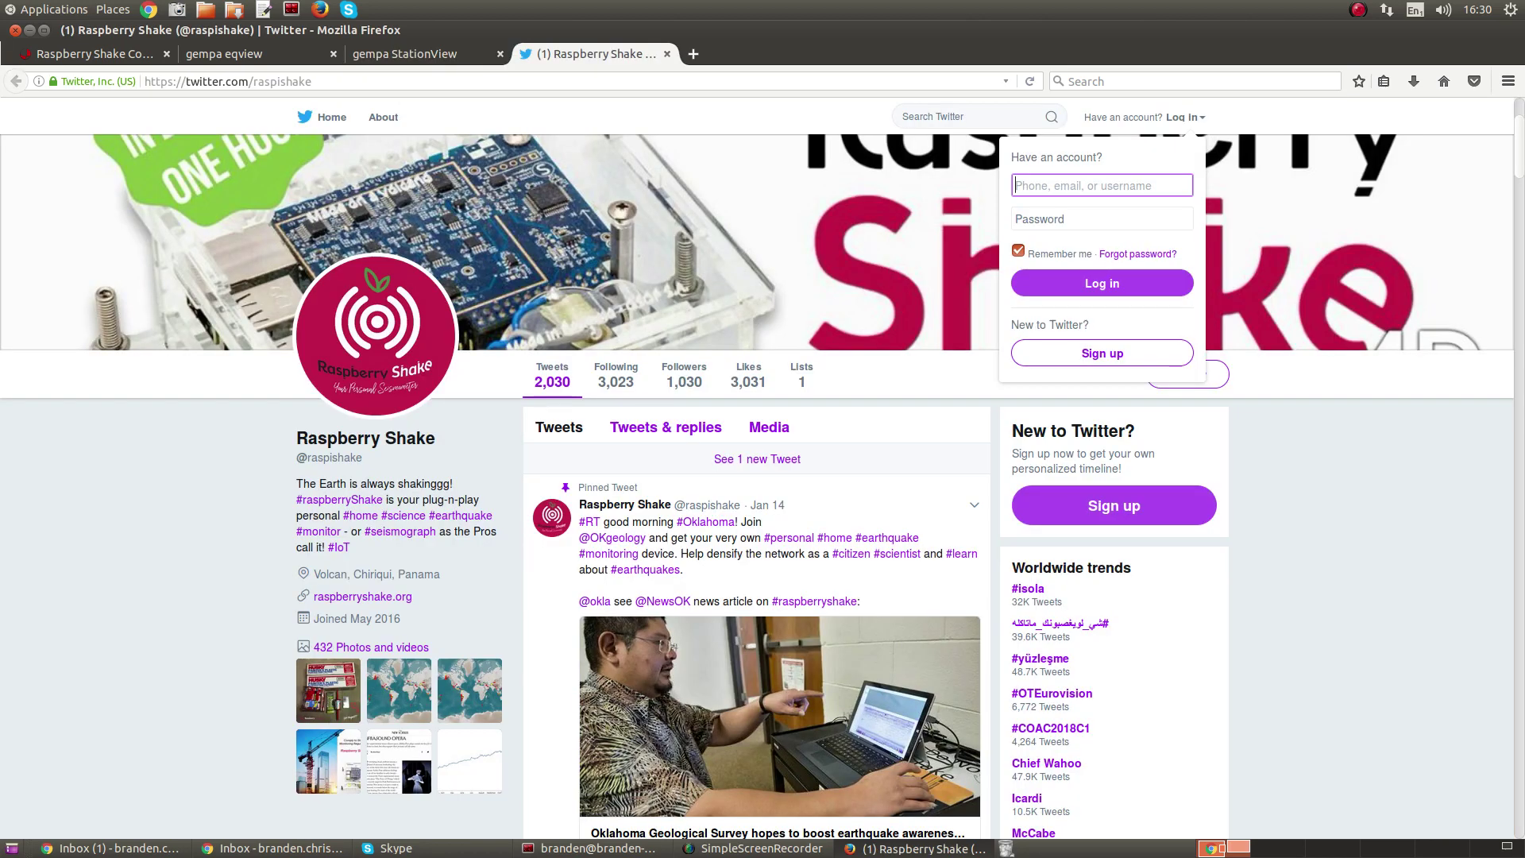
pyautogui.click(312, 81)
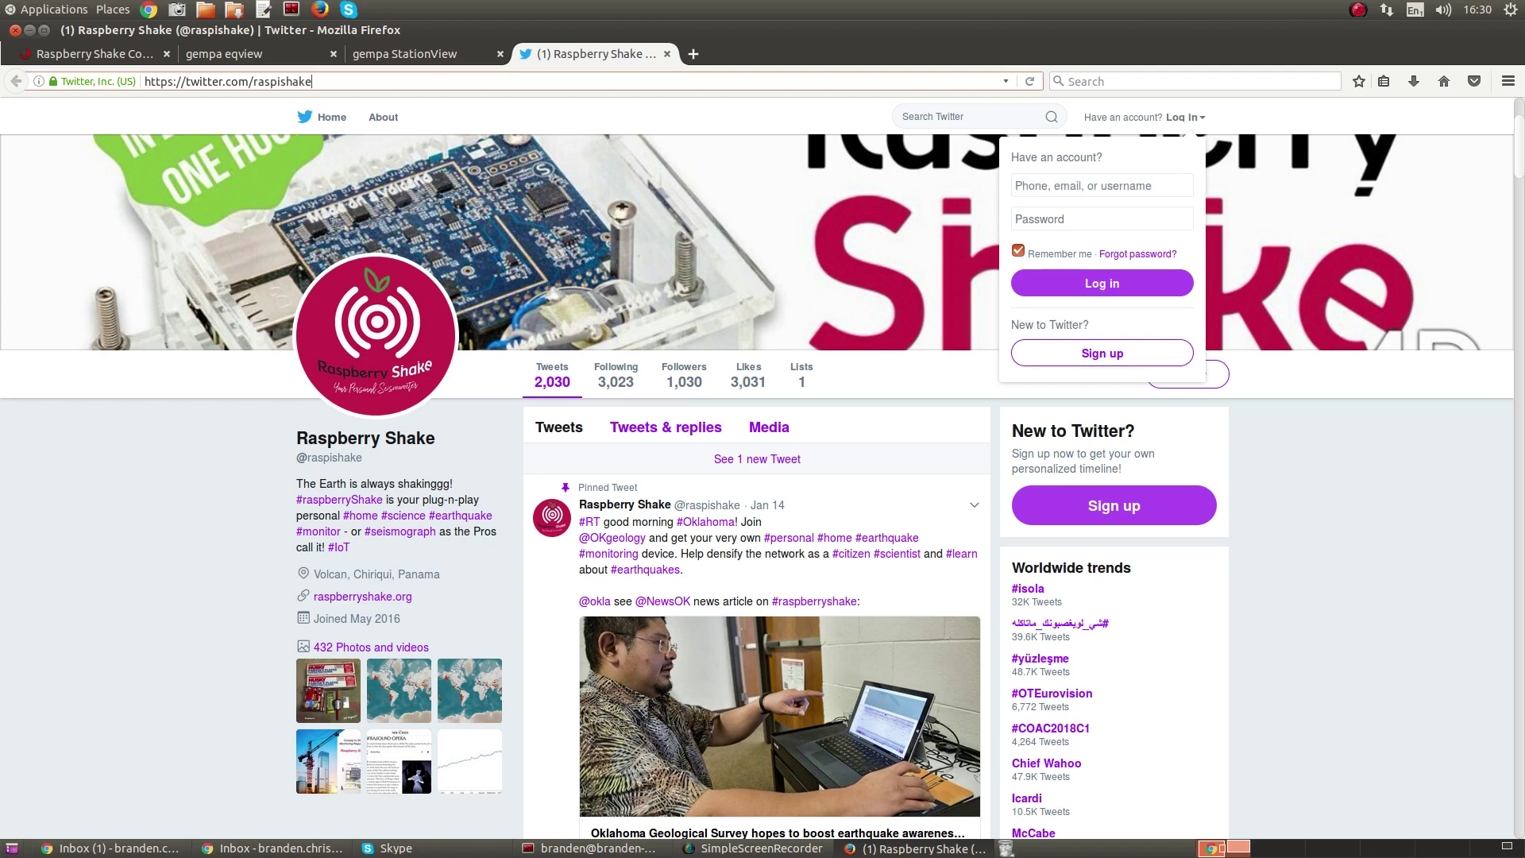
pyautogui.press('Return')
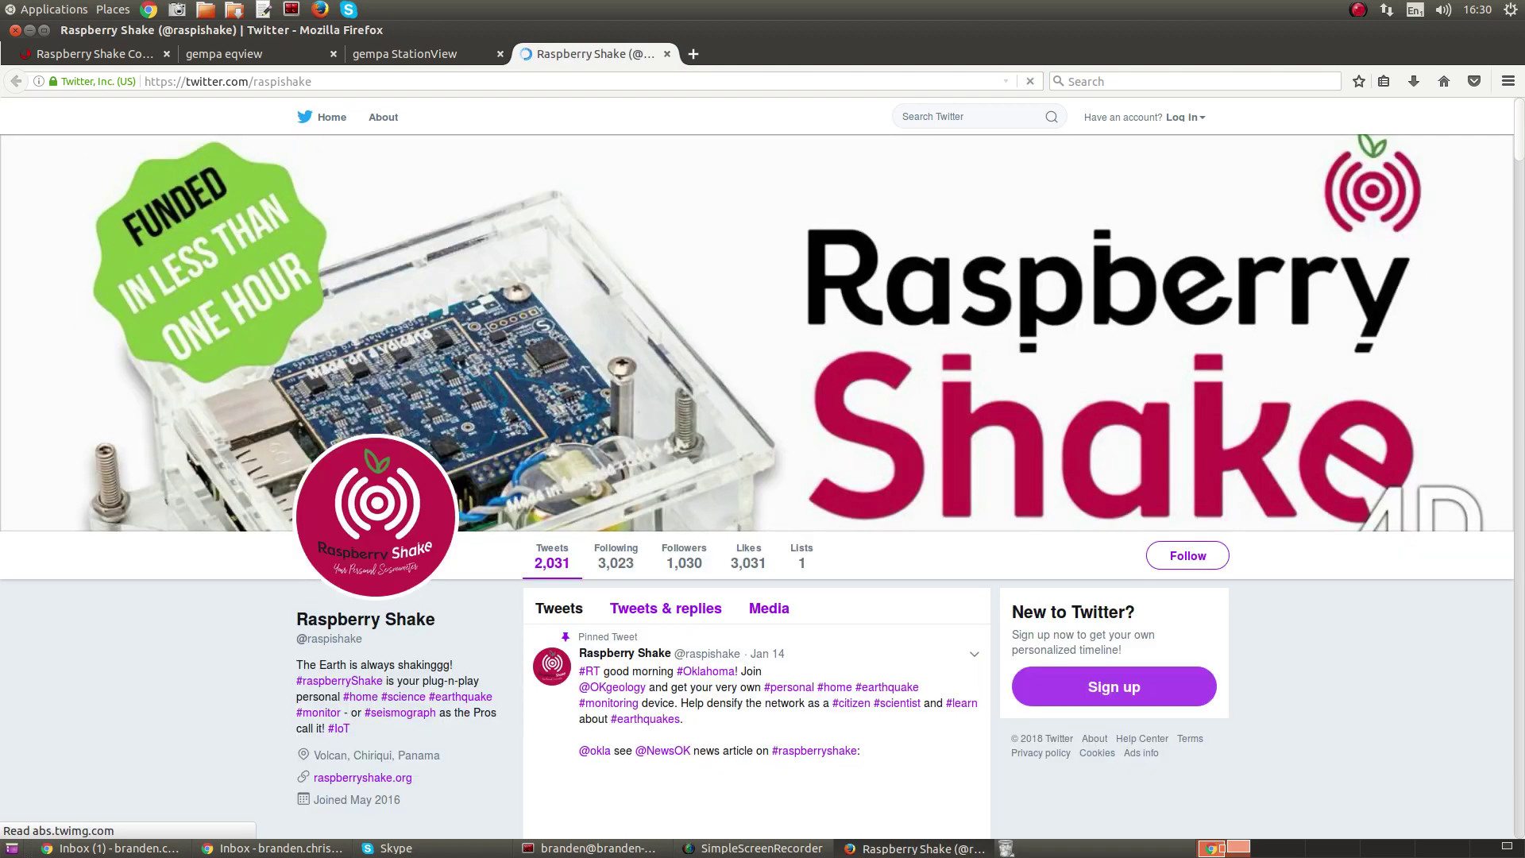
pyautogui.scroll(-10, 779, 476)
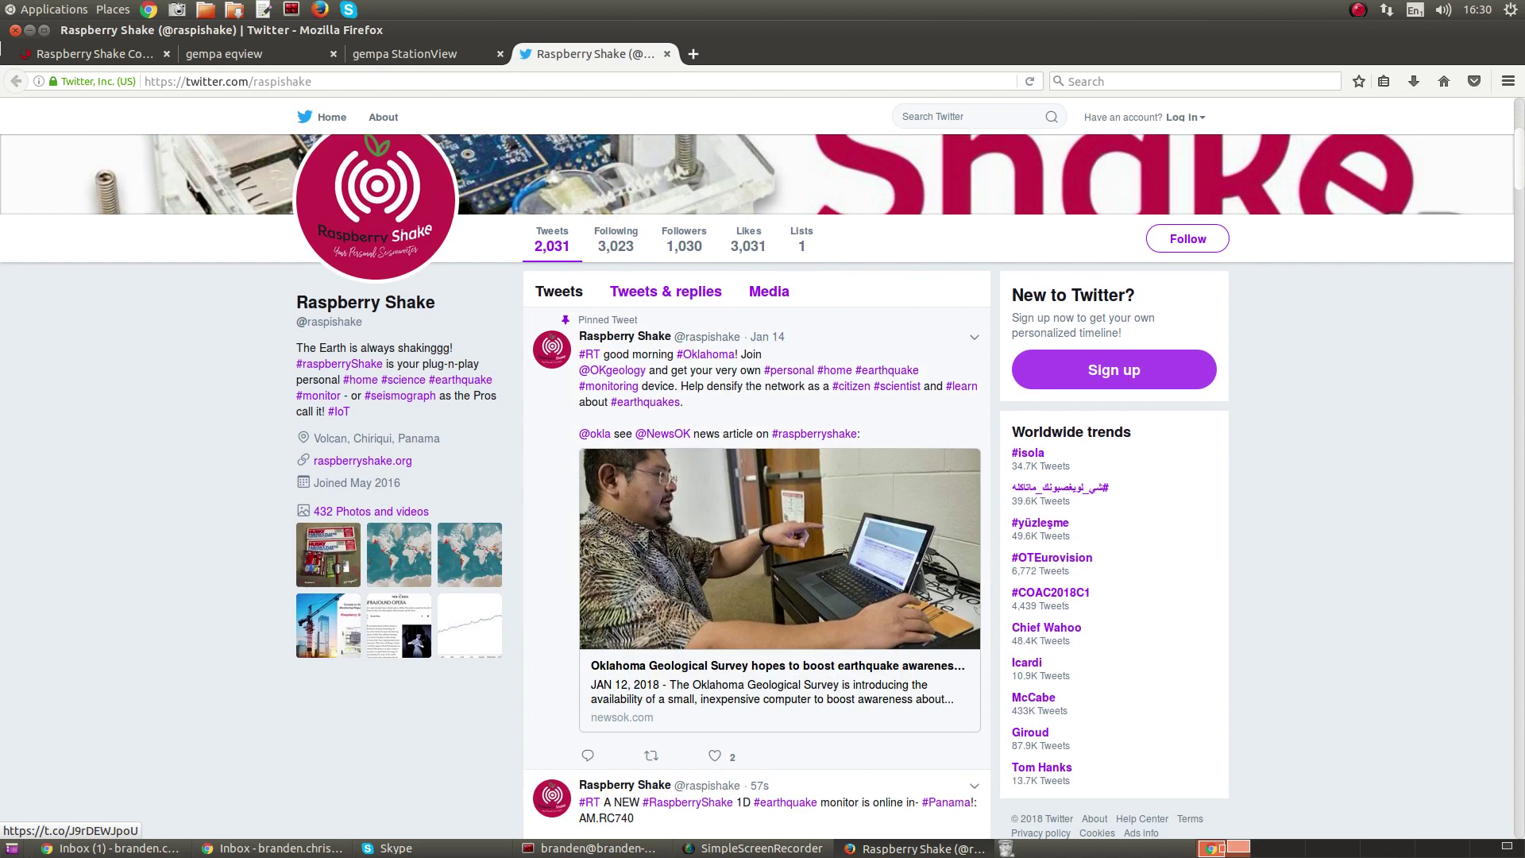
pyautogui.scroll(-3, 778, 476)
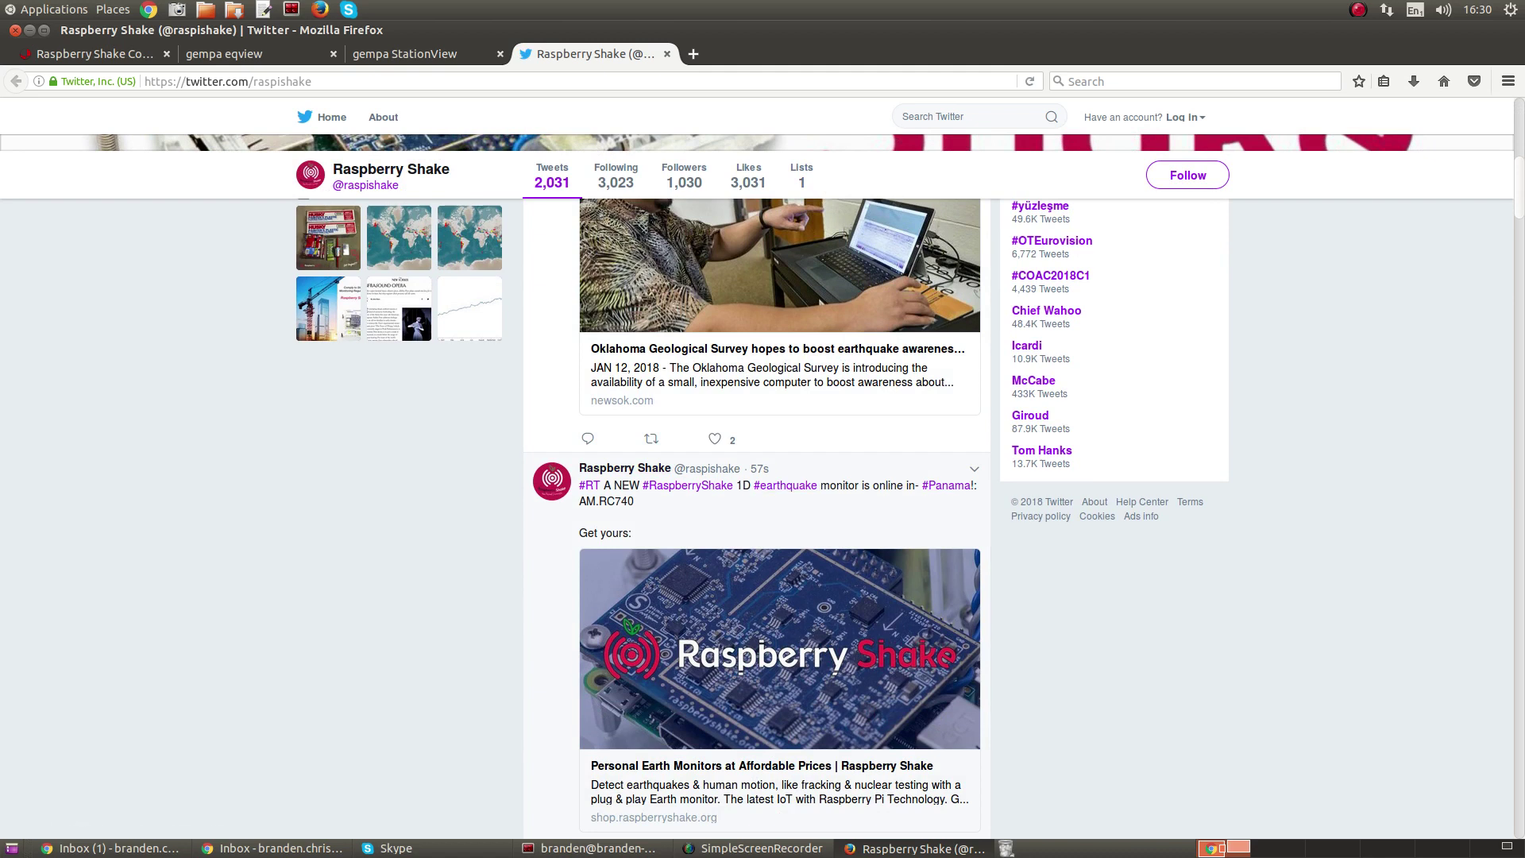
pyautogui.scroll(-1, 778, 636)
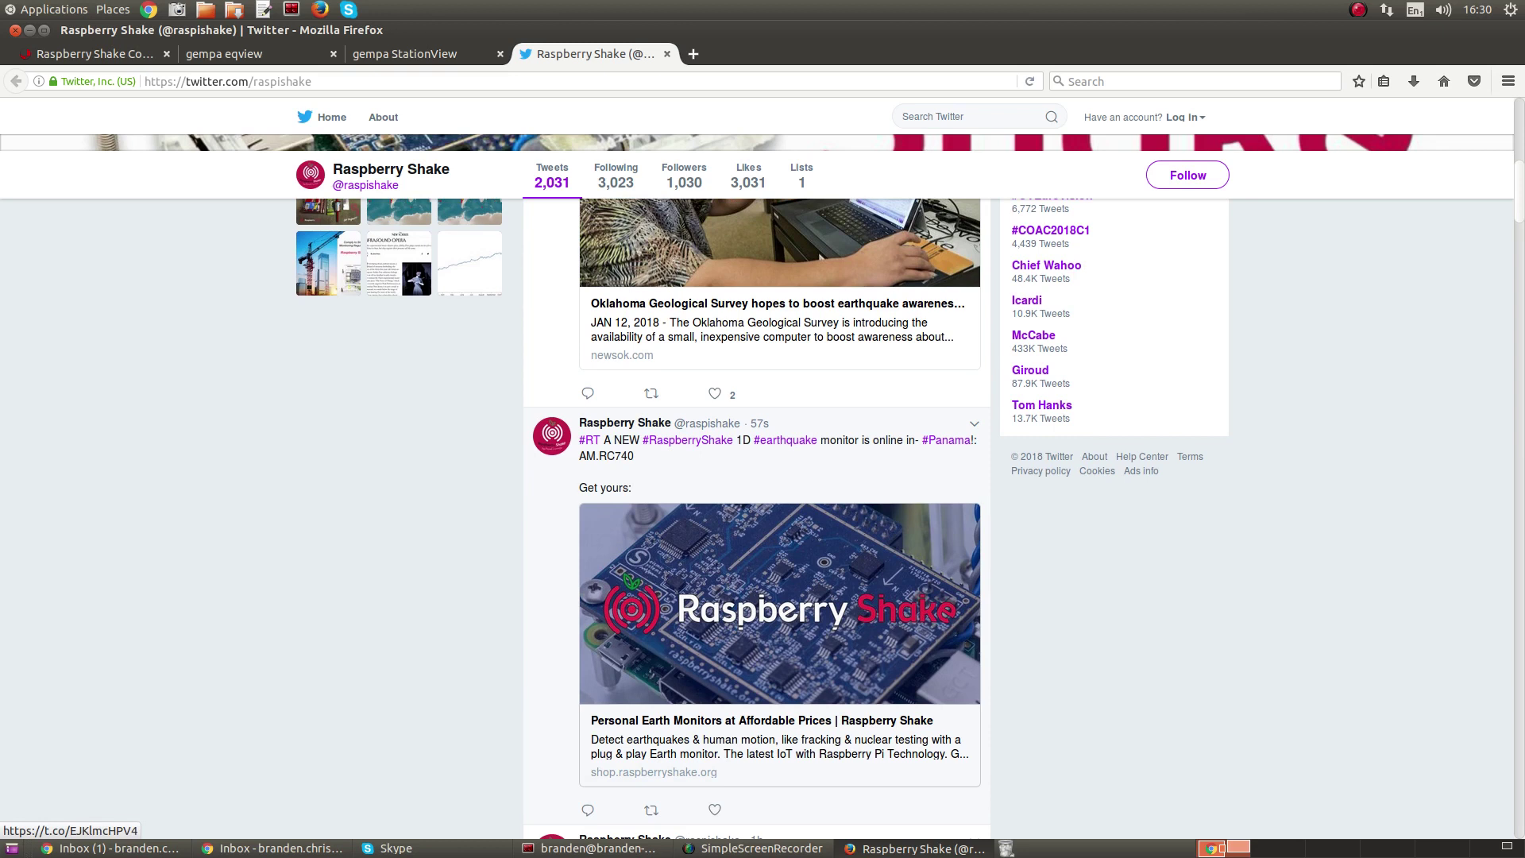
pyautogui.scroll(3, 779, 516)
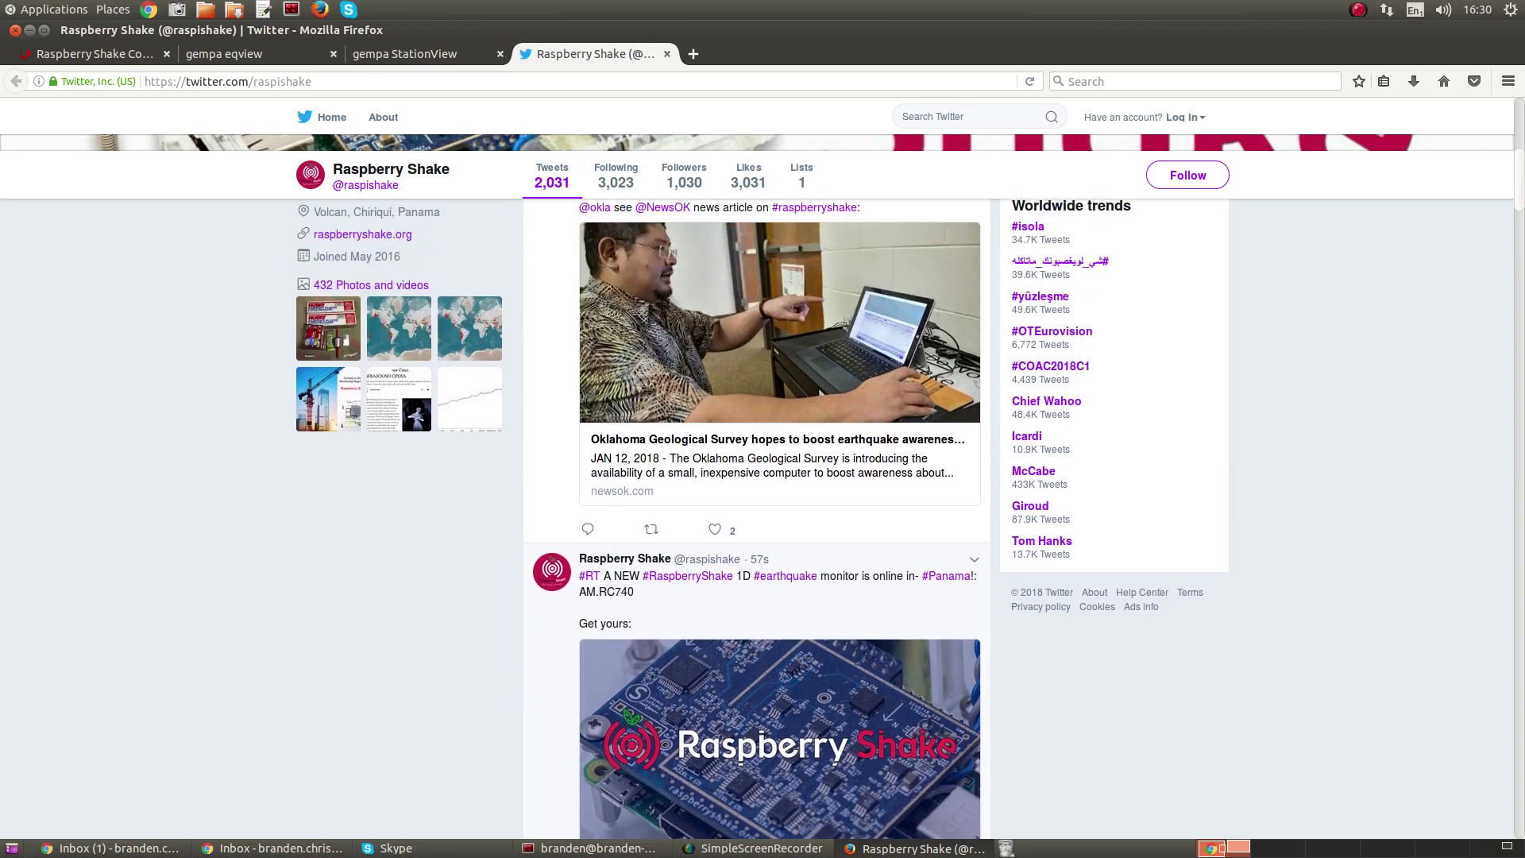
pyautogui.tripleClick(611, 592)
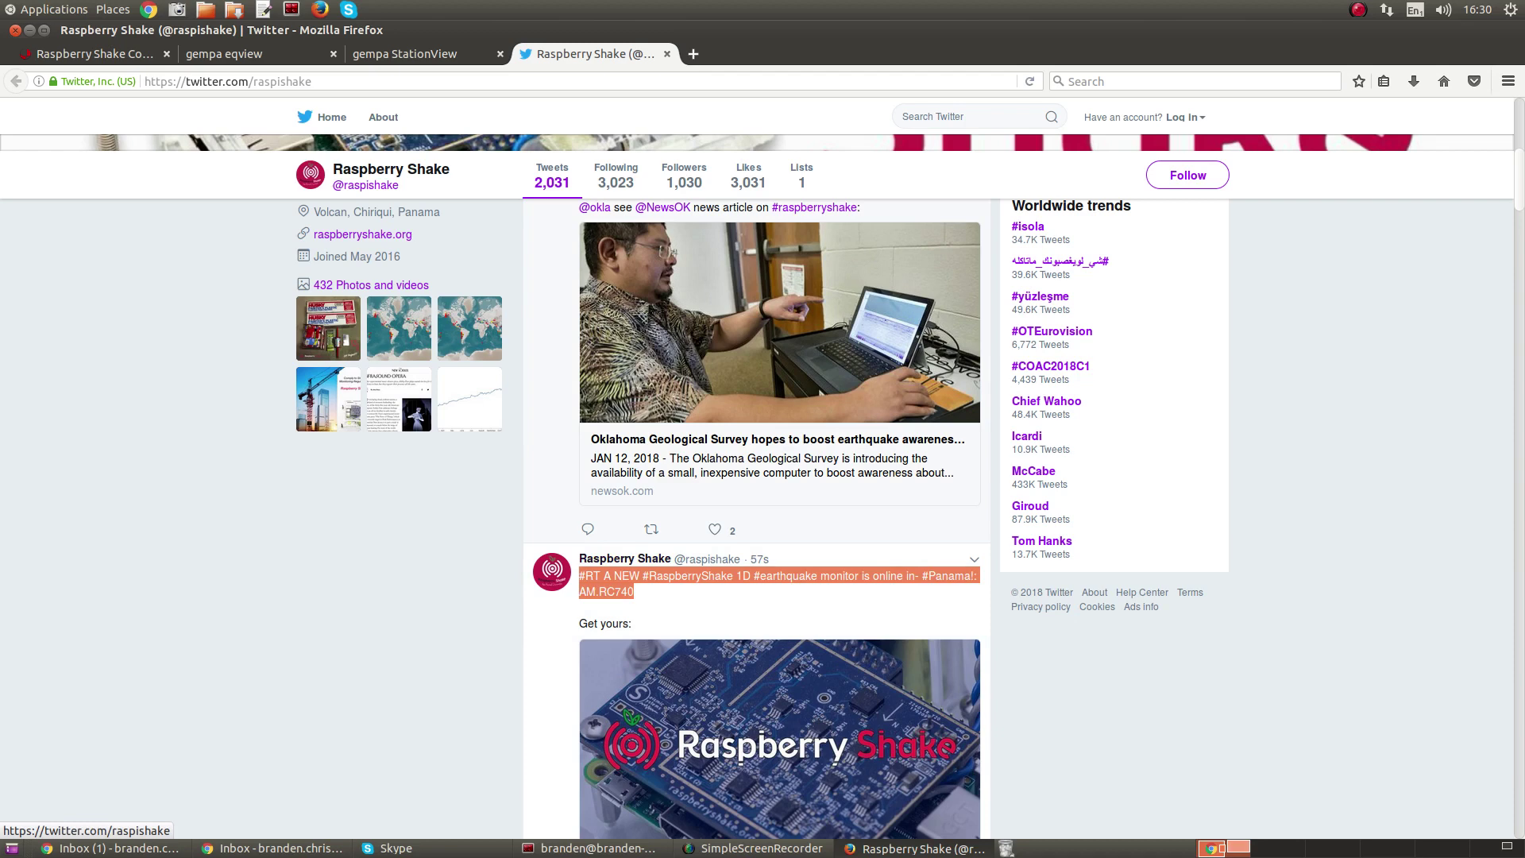